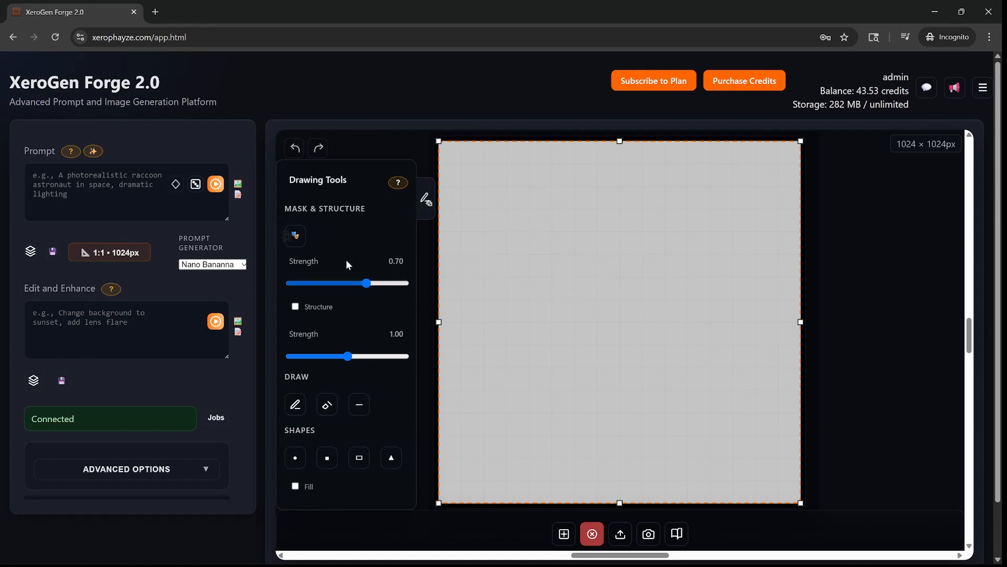
- Sketch an uneven horizon line across the blank canvas with the freehand pen, plus the two banks of a winding river below it
click(296, 410)
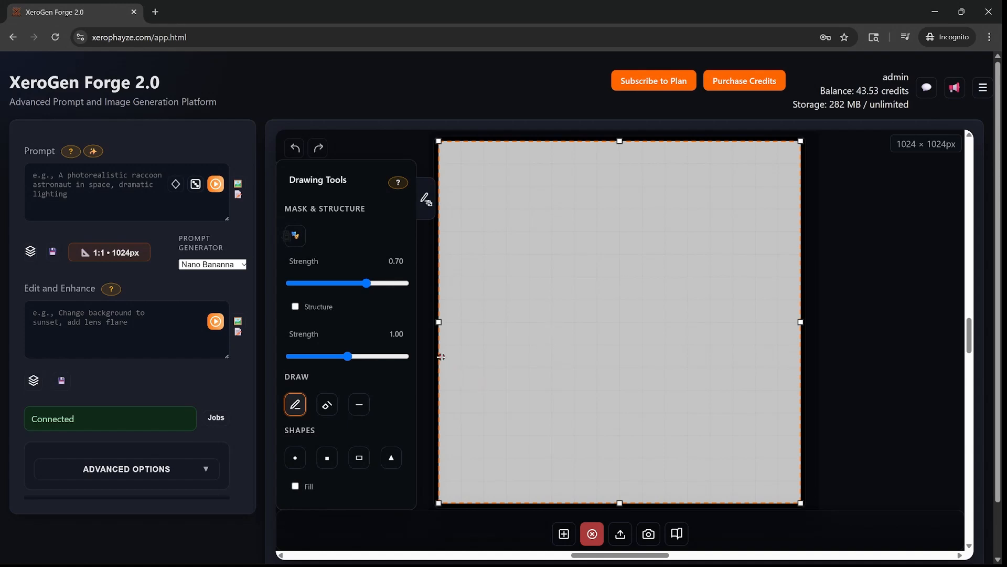
drag(444, 356, 800, 352)
mouse_move(614, 353)
mouse_down()
mouse_move(641, 368)
mouse_move(562, 401)
mouse_move(530, 433)
mouse_move(458, 471)
mouse_up()
mouse_move(625, 351)
mouse_down()
mouse_move(661, 369)
mouse_move(608, 433)
mouse_move(596, 476)
mouse_move(515, 494)
mouse_up()
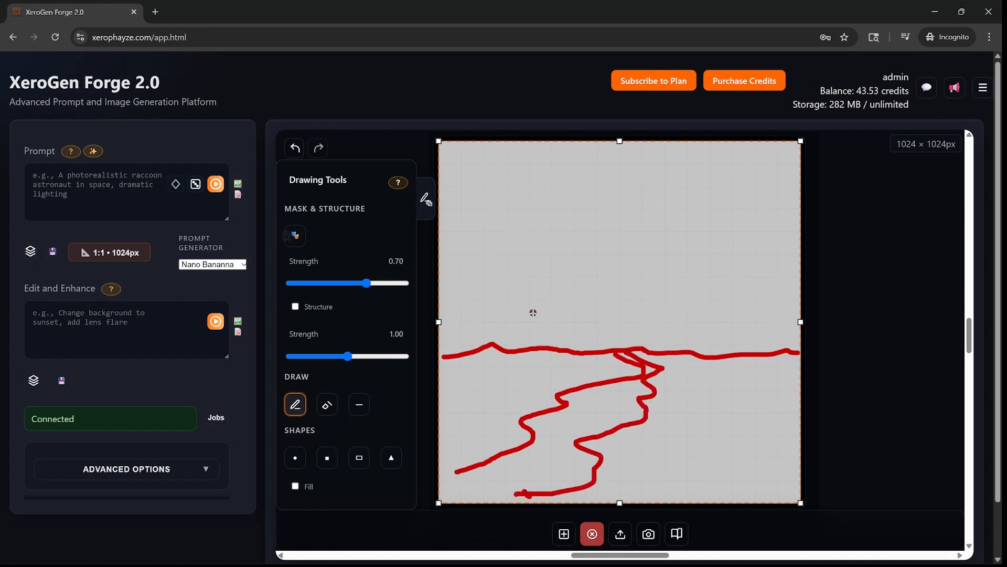
- Sketch a range of mountain peaks above the horizon and a simple cabin with a pitched roof to the right of the river
mouse_move(444, 306)
mouse_down()
mouse_move(502, 295)
mouse_move(551, 333)
mouse_up()
mouse_move(513, 300)
mouse_down()
mouse_move(529, 288)
mouse_move(592, 306)
mouse_move(592, 284)
mouse_move(650, 318)
mouse_move(645, 302)
mouse_move(728, 331)
mouse_up()
mouse_move(698, 314)
mouse_down()
mouse_move(712, 301)
mouse_move(803, 318)
mouse_up()
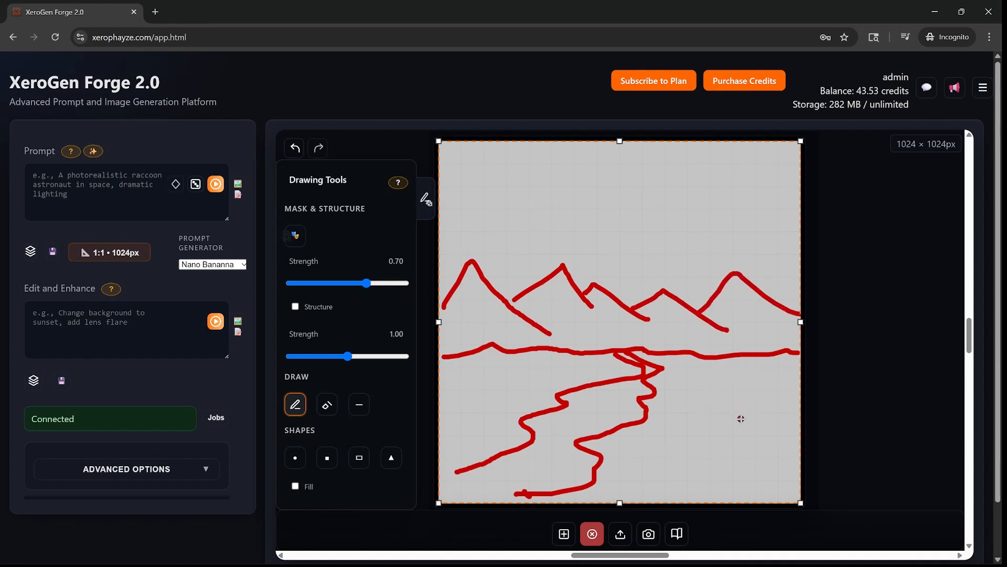
mouse_move(733, 407)
mouse_down()
mouse_move(730, 339)
mouse_move(705, 349)
mouse_up()
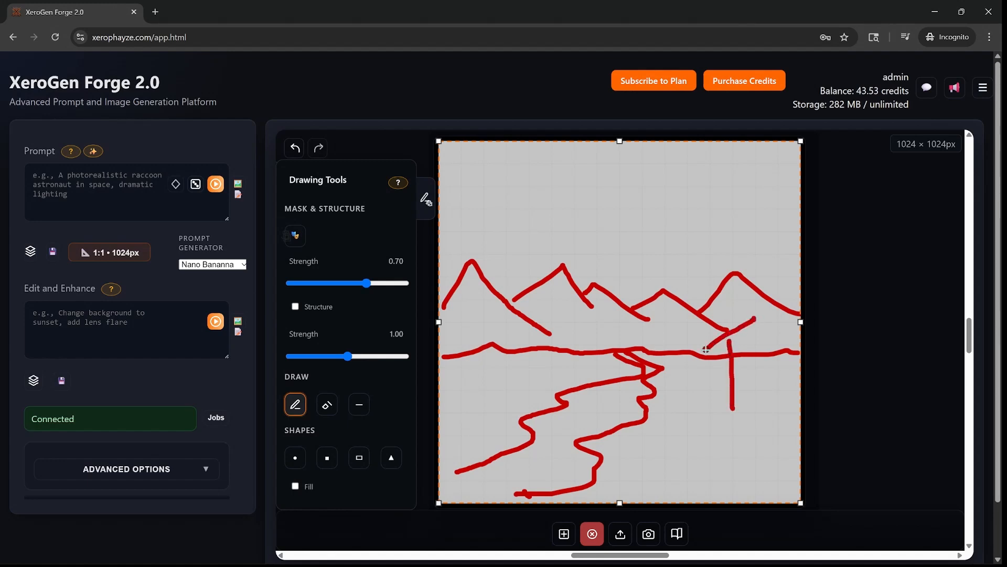
mouse_move(750, 323)
mouse_down()
mouse_move(798, 367)
mouse_move(782, 315)
mouse_move(784, 410)
mouse_up()
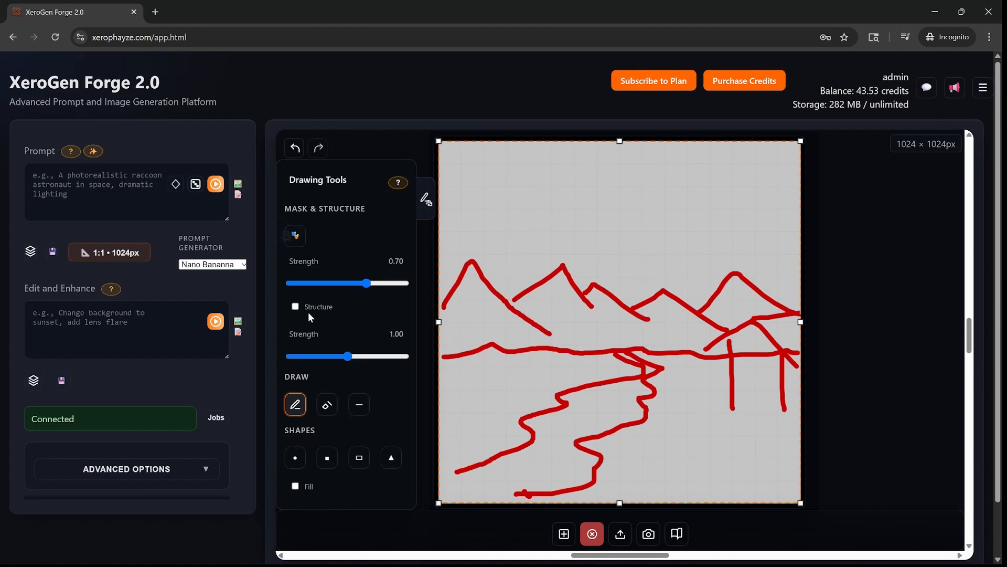
- Enter the edit prompt "this is a beautiful photograph of a cabin in the mountains with a small river. golden hour lighting"
click(105, 192)
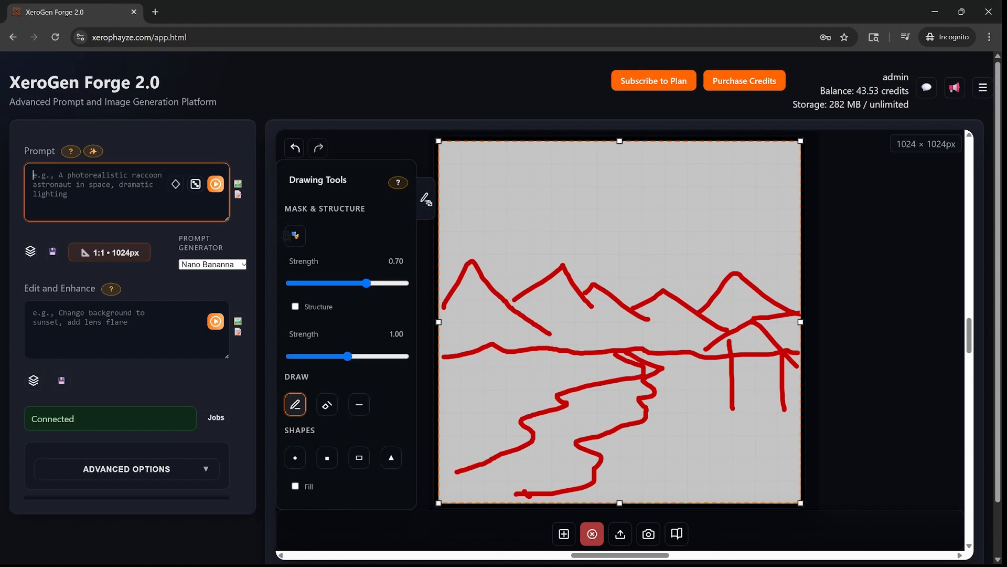
click(136, 336)
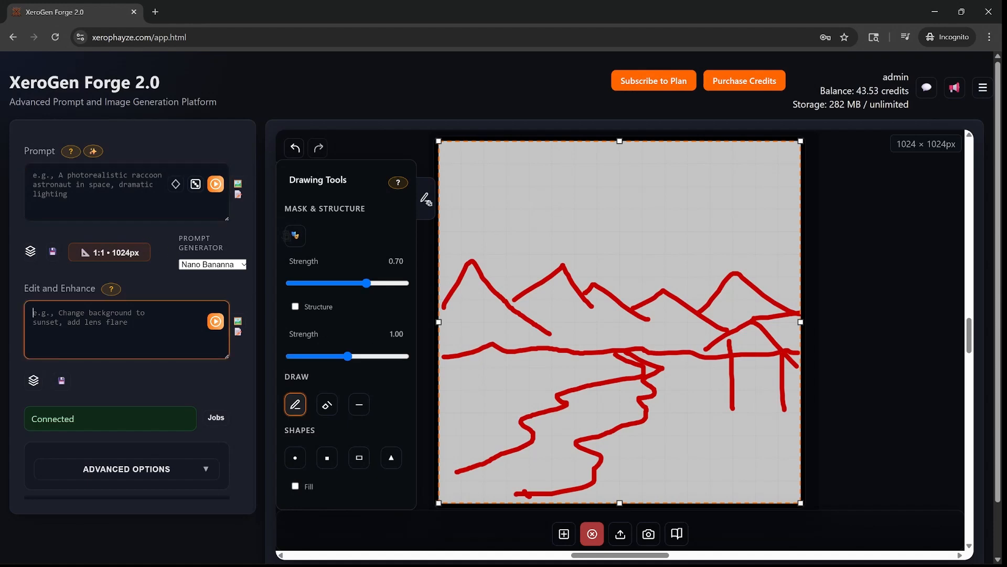
text(this is a beautiful)
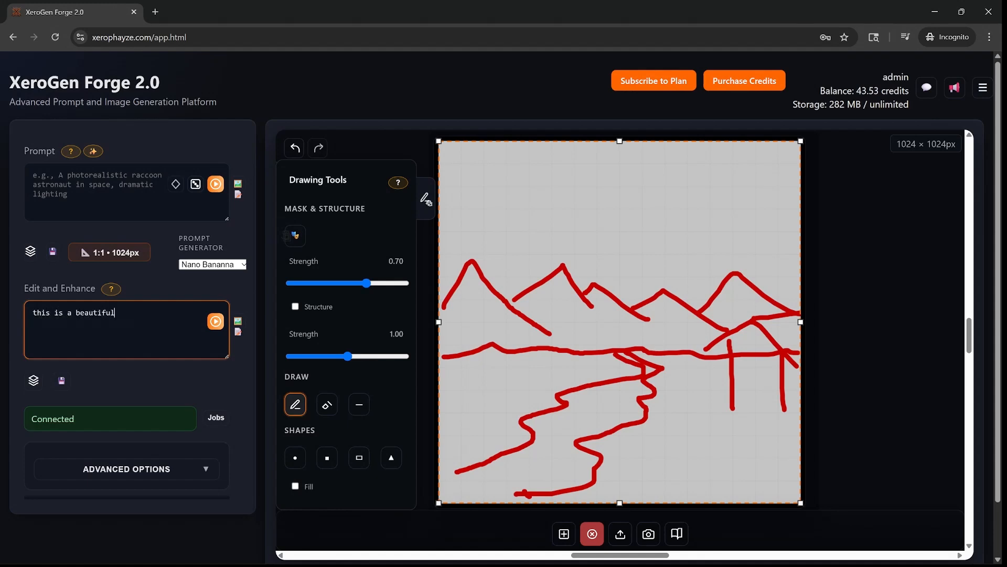
text( photograph of a cabin in the mountains with a)
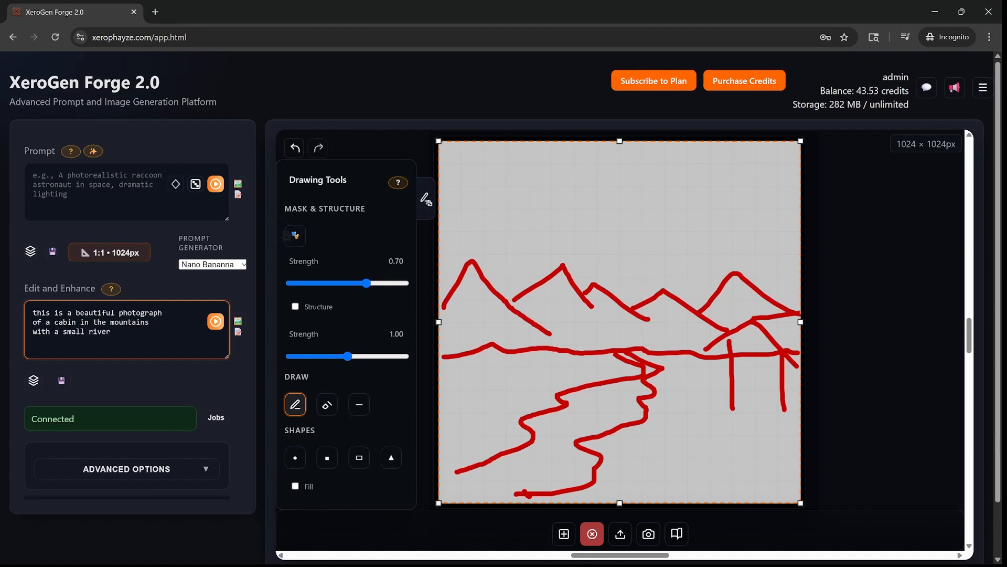
text( small river running throug)
key(BackSpace)
key(BackSpace)
key(BackSpace)
key(BackSpace)
key(BackSpace)
key(BackSpace)
key(BackSpace)
key(BackSpace)
key(BackSpace)
key(BackSpace)
key(BackSpace)
key(BackSpace)
key(BackSpace)
key(BackSpace)
key(BackSpace)
text(r lighting)
- Run the edit on the sketch with Google Nano-Banana and send the previewed request
click(213, 325)
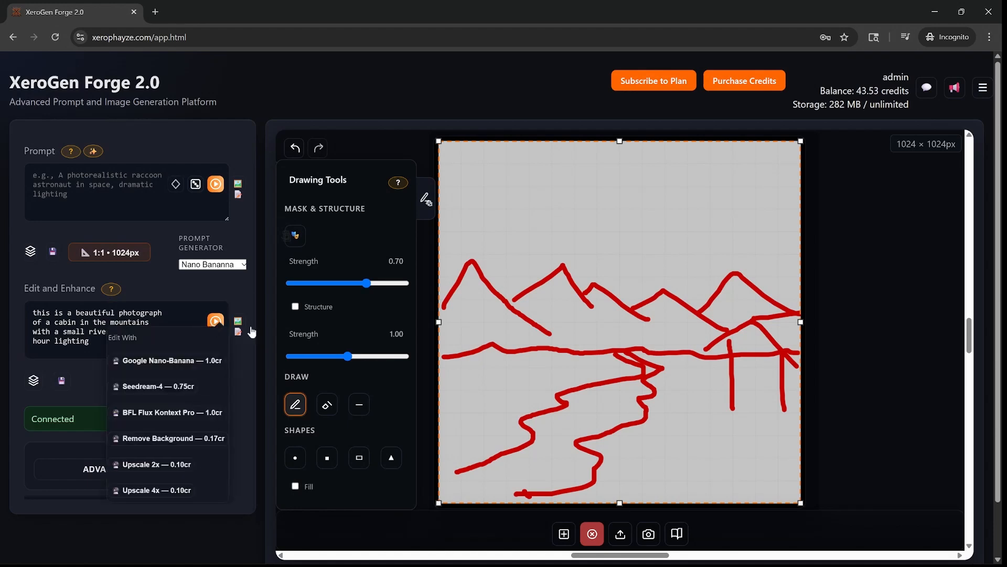
click(187, 361)
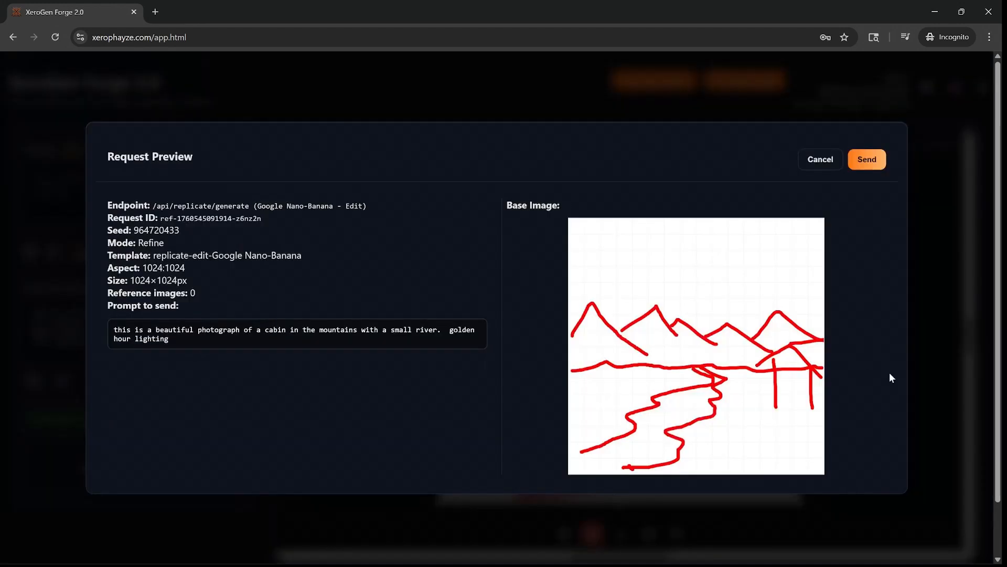
click(867, 159)
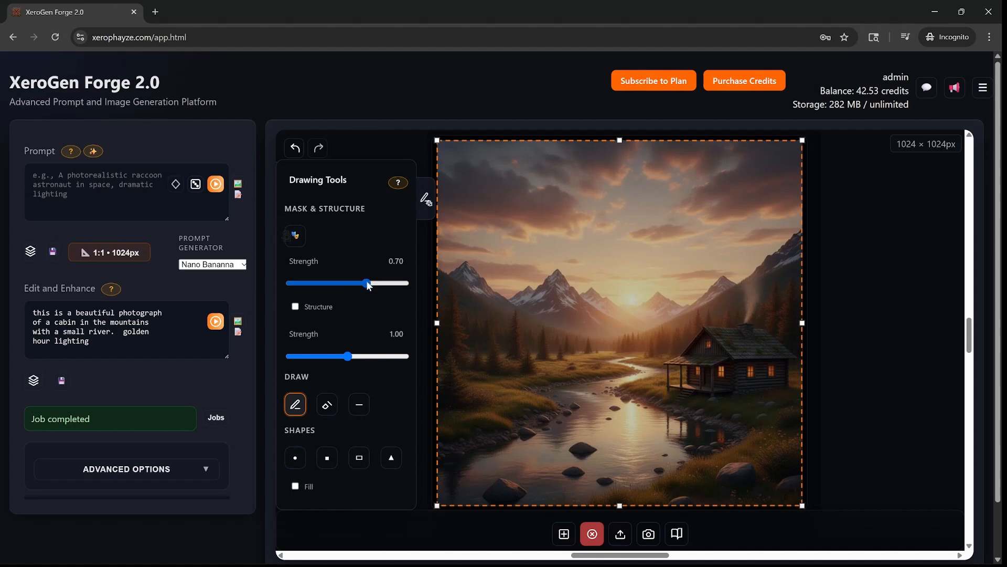
- Erase a tall, person-sized patch along the river's left bank using an enlarged eraser brush
click(326, 408)
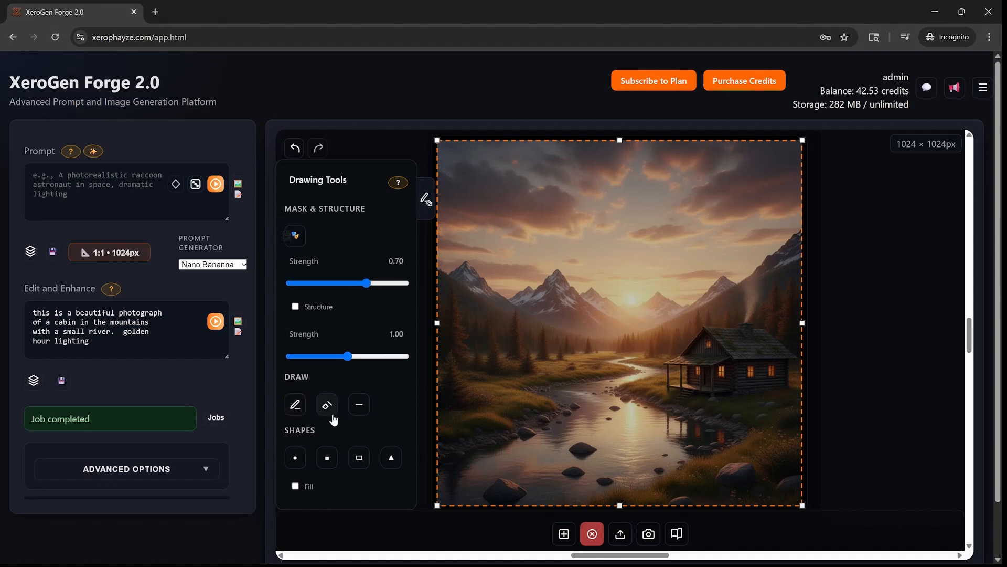
click(332, 408)
scroll(506, 387, up, 6)
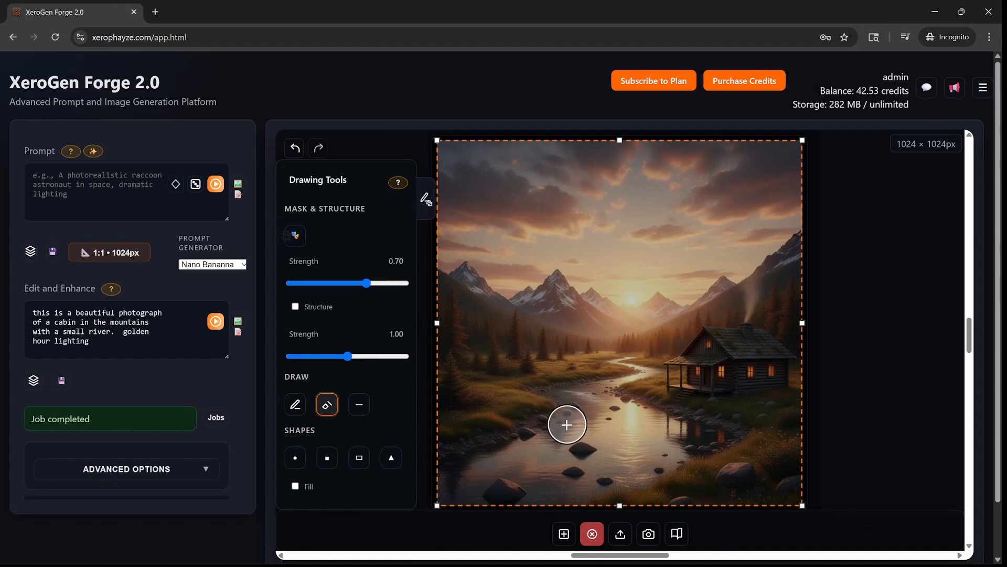
mouse_move(533, 418)
mouse_down()
mouse_move(531, 375)
mouse_move(531, 408)
mouse_up()
- Replace the edit prompt with "there is a man fishing in the river."
click(100, 193)
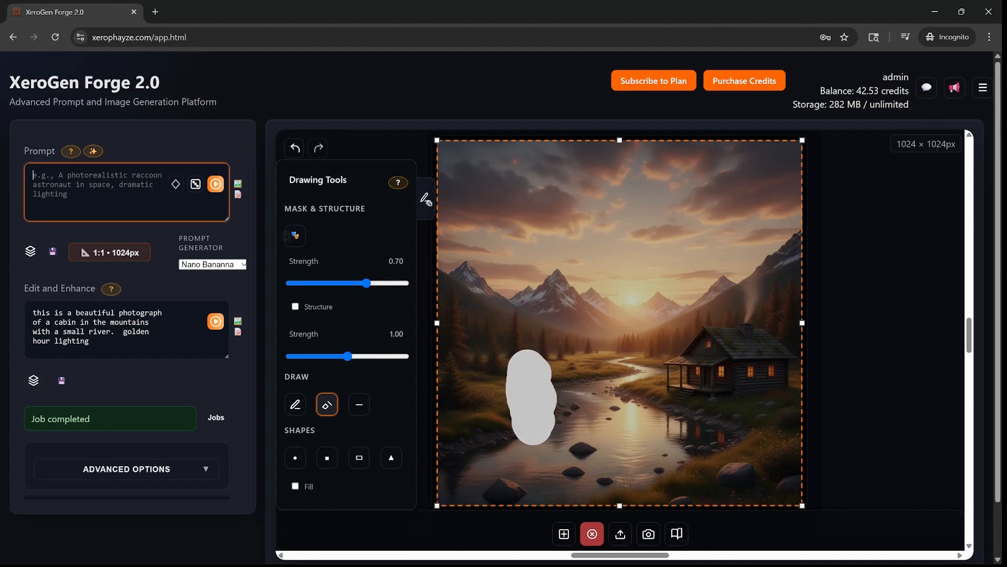
drag(113, 345, 2, 286)
text(ther is)
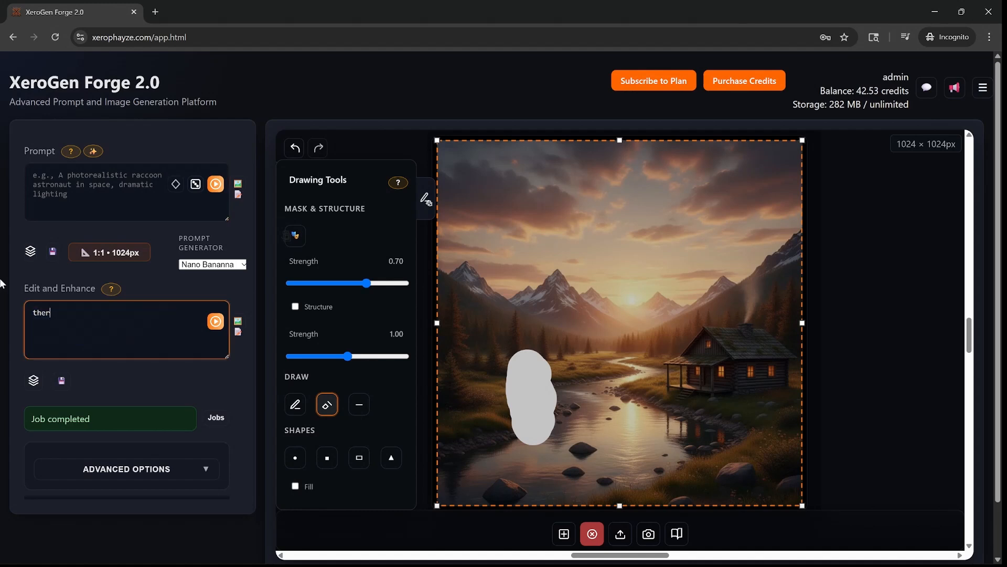
key(BackSpace)
key(BackSpace)
text(the river.)
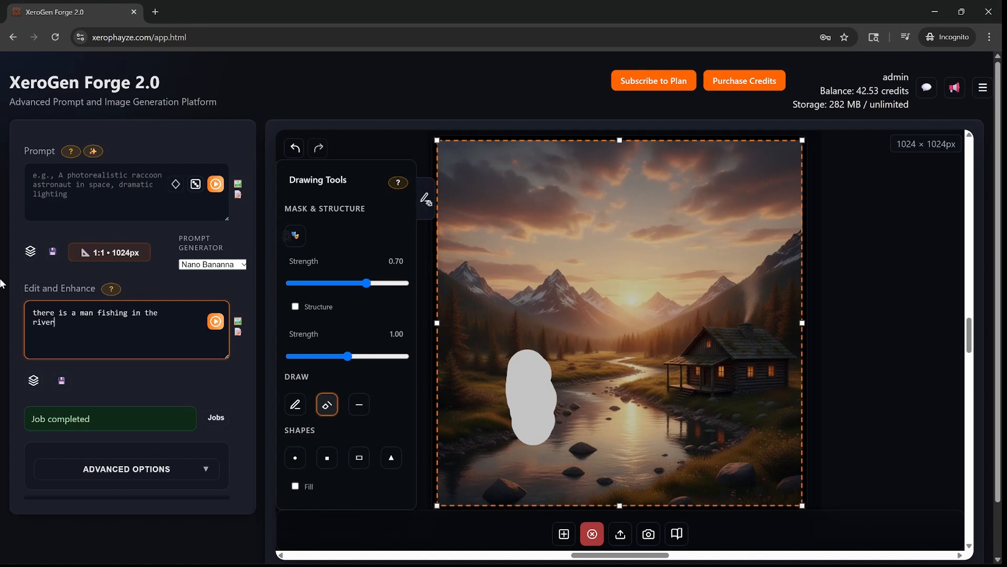
- Fill in the erased riverbank patch by sending the fishing-man prompt to Google Nano-Banana
click(215, 322)
click(163, 362)
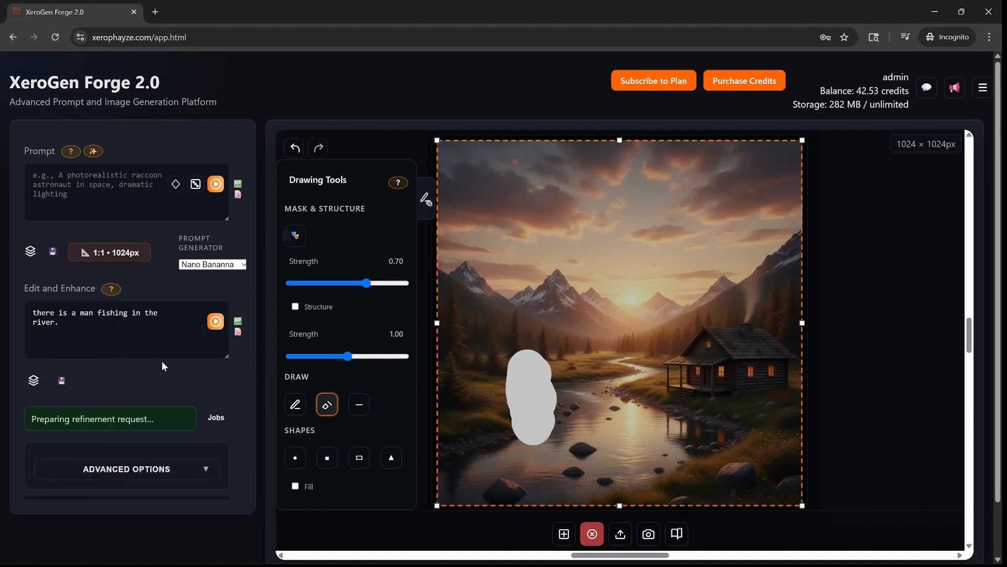
click(866, 160)
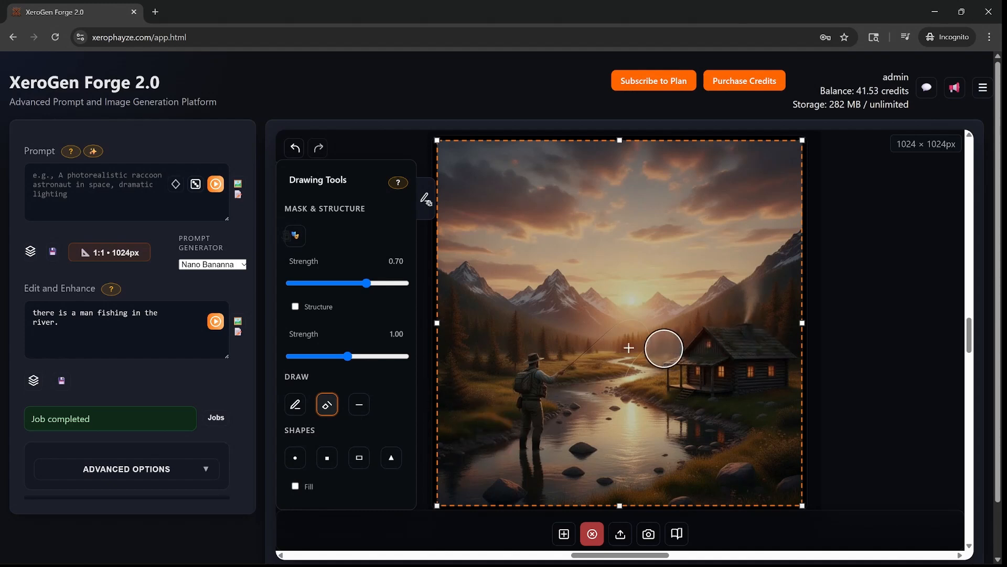
- Draw the outline of a larger cabin with roof lines and a door over the existing cabin, using a thinner pen brush
click(295, 404)
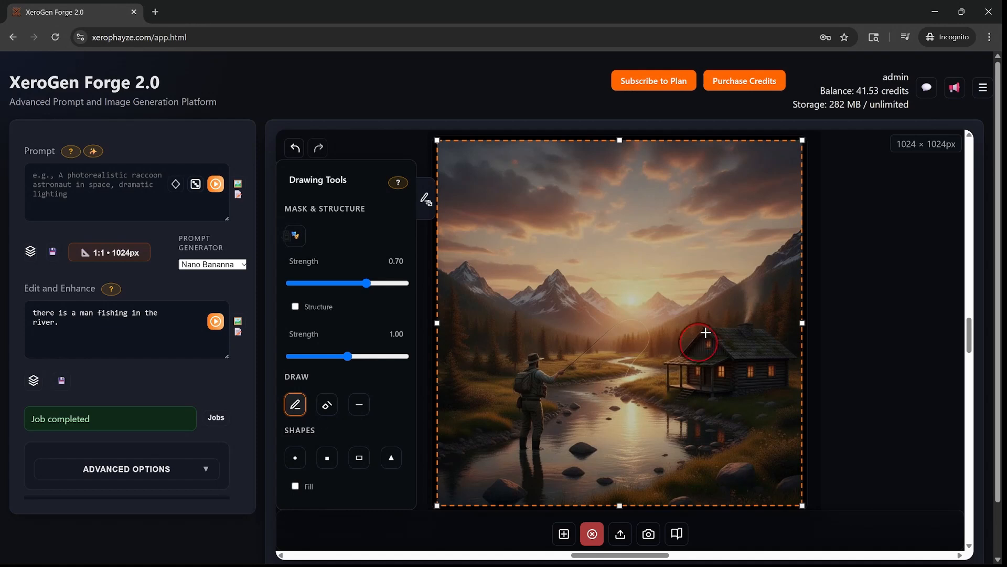
scroll(708, 334, down, 5)
mouse_move(693, 396)
mouse_down()
mouse_move(653, 387)
mouse_move(653, 321)
mouse_move(708, 292)
mouse_move(766, 327)
mouse_move(776, 401)
mouse_move(685, 400)
mouse_up()
drag(771, 328, 802, 323)
drag(712, 288, 796, 286)
drag(782, 402, 798, 402)
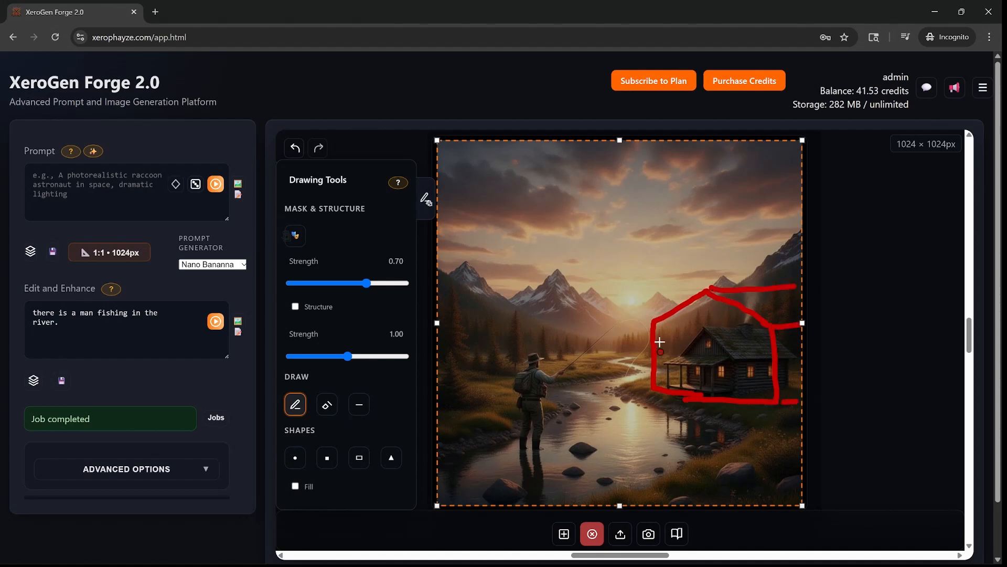
mouse_move(692, 397)
mouse_down()
mouse_move(696, 362)
mouse_move(708, 397)
mouse_up()
- Replace the edit prompt with "make the cabin bigger." and send it to Google Nano-Banana
drag(98, 332, 1, 292)
text(ma)
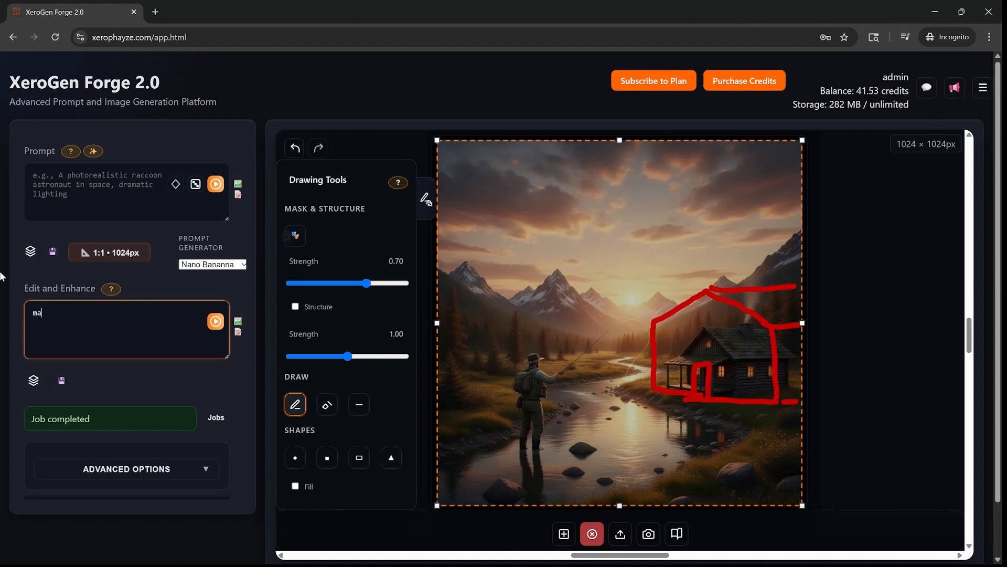
text(ke the cabin bigger.)
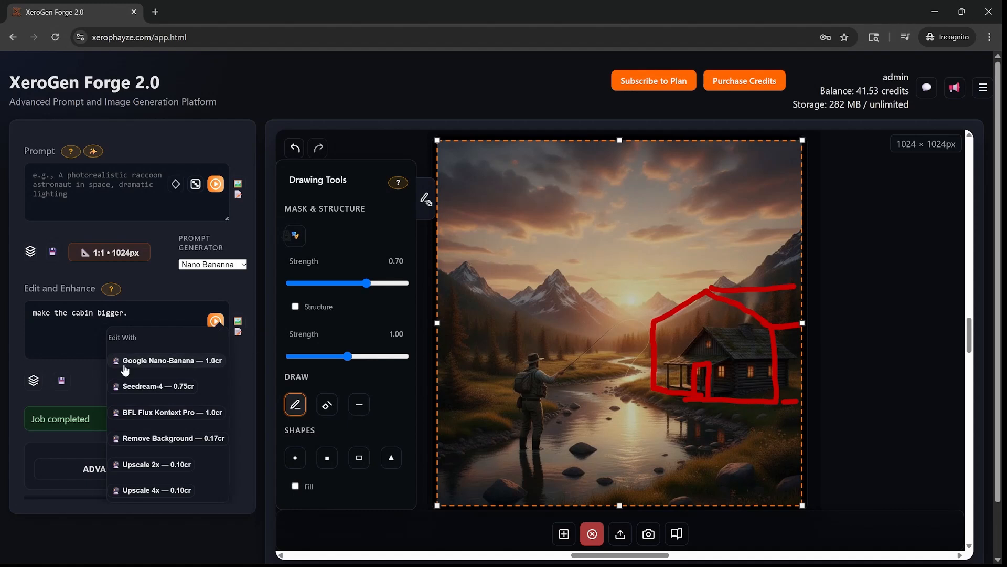
click(161, 360)
click(867, 160)
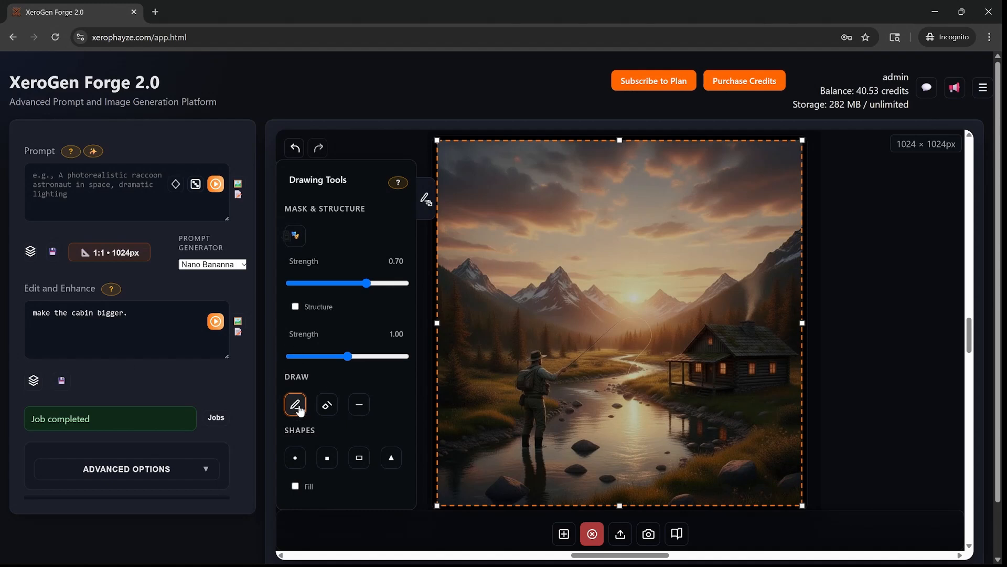
- Erase the whole cabin and a wide area around it with a much larger eraser brush
click(326, 404)
scroll(730, 351, up, 12)
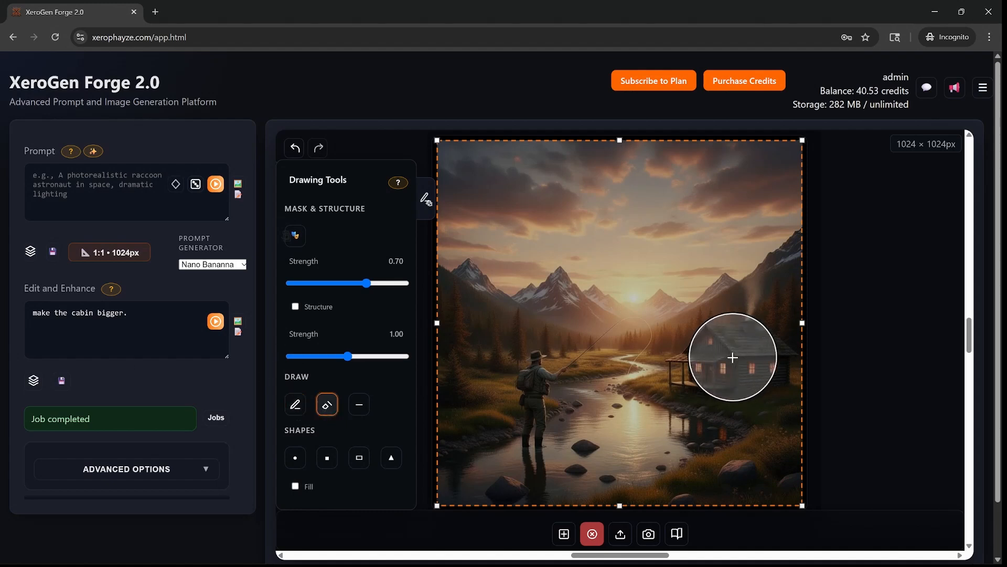
mouse_move(724, 366)
mouse_down()
mouse_move(688, 365)
mouse_move(718, 360)
mouse_move(758, 329)
mouse_move(744, 317)
mouse_move(693, 318)
mouse_move(766, 367)
mouse_move(688, 364)
mouse_move(682, 345)
mouse_up()
- Replace the edit prompt with "there is a large cabin by the river with light the windows."
drag(129, 314, 2, 268)
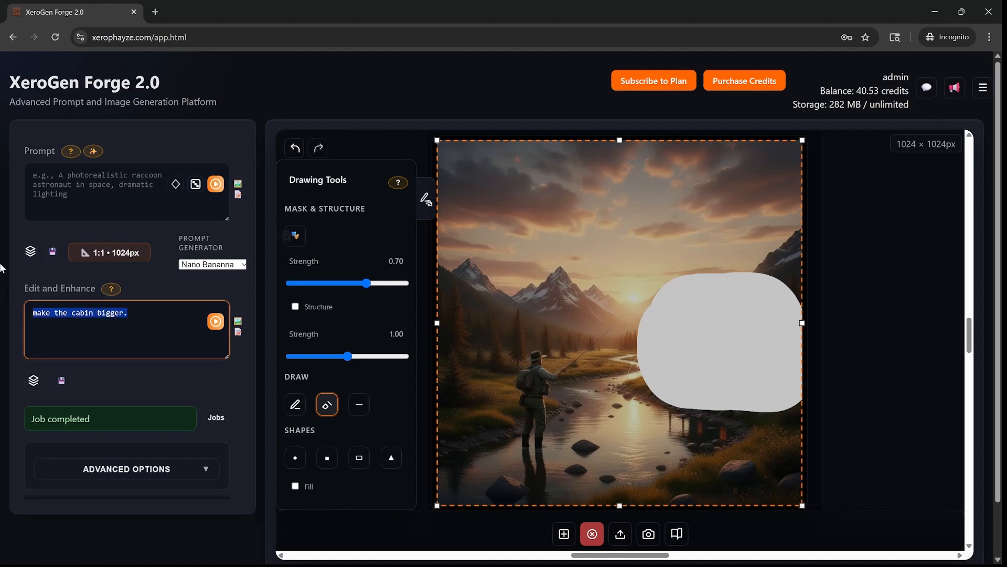
text(there is a lar)
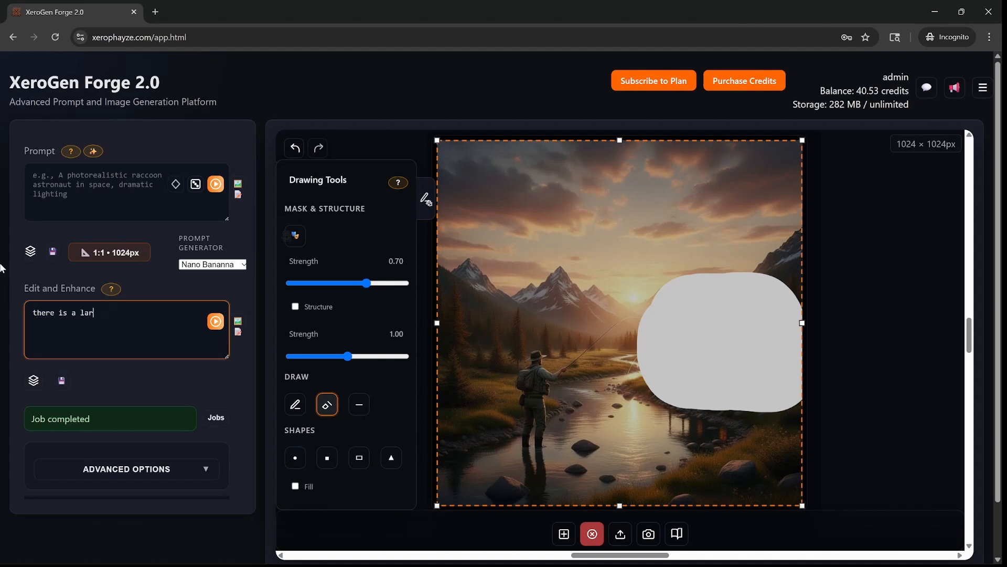
text(ge cabin by the river with ligh i)
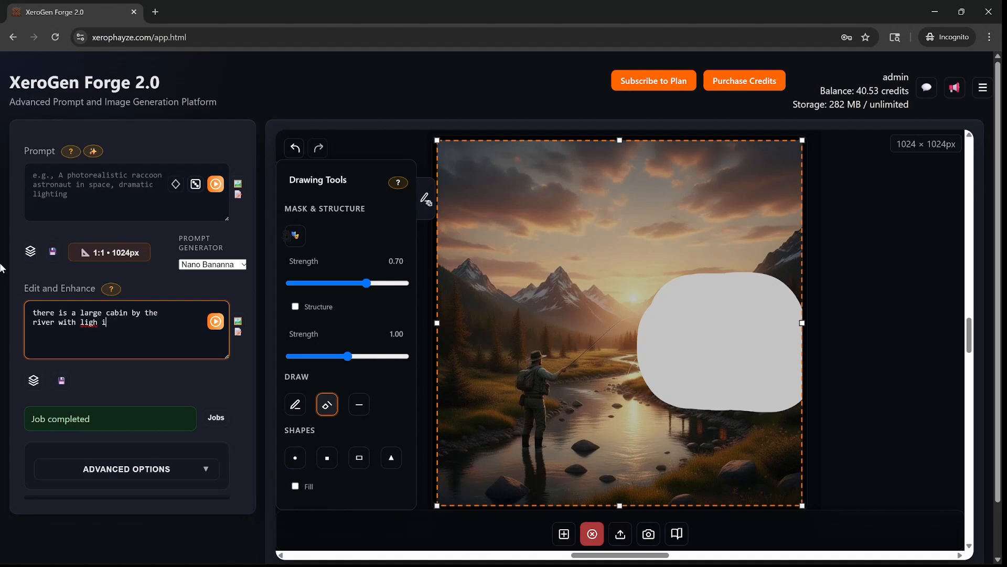
text(n e windows.)
- Generate the large cabin in the erased area by sending the request to Google Nano-Banana
click(215, 320)
click(157, 366)
click(866, 164)
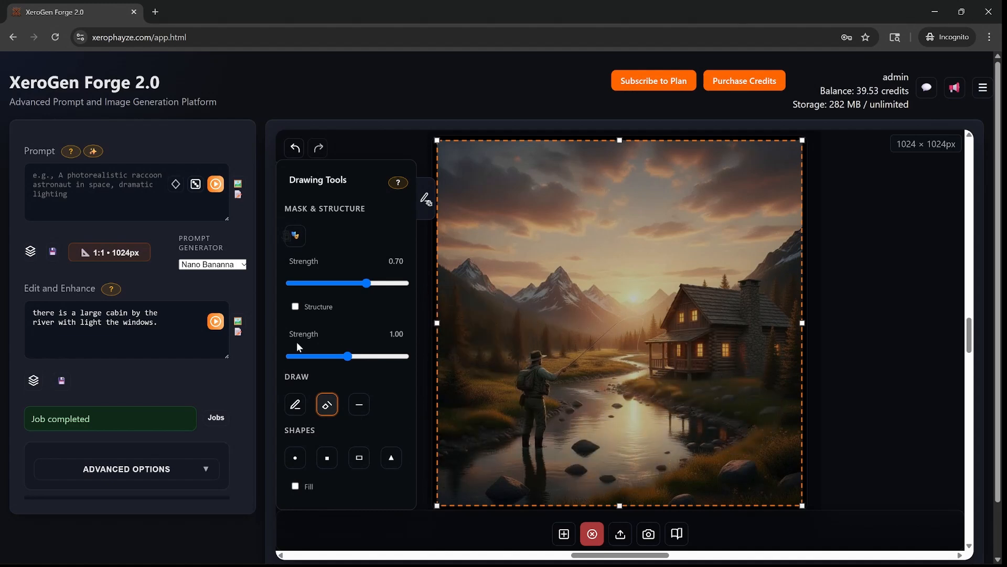
- Try the straight line tool with several thick red strokes across the scene, and undo them all
click(355, 414)
mouse_move(508, 302)
mouse_down()
mouse_move(677, 348)
mouse_move(737, 420)
mouse_up()
drag(576, 453, 742, 464)
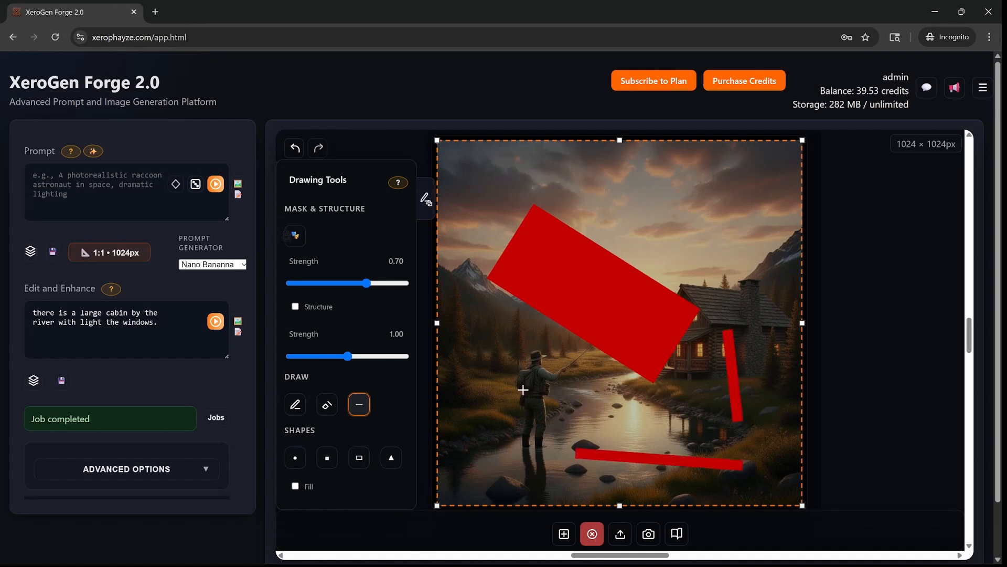
click(295, 149)
click(295, 149)
click(294, 149)
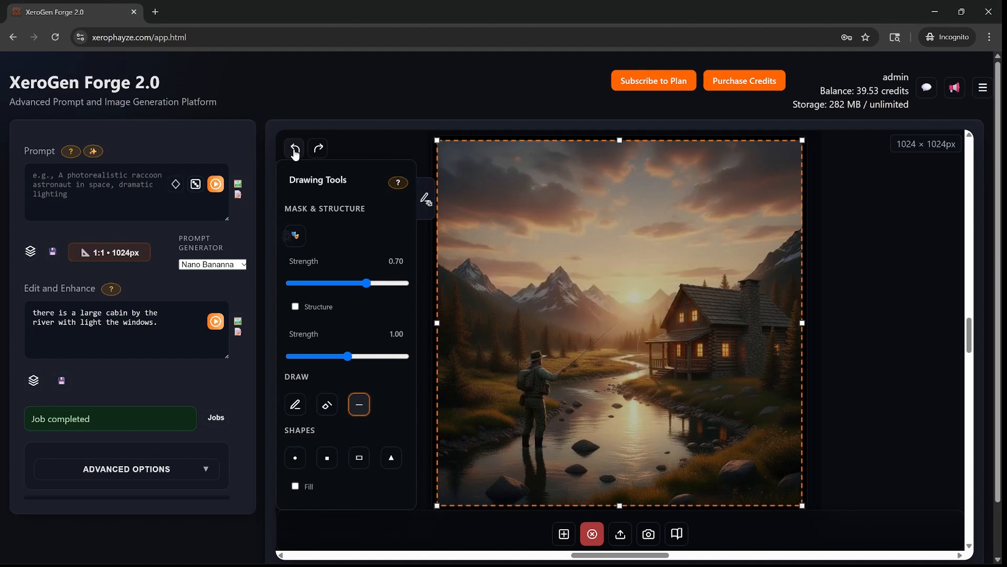
- Undo and redo the large-cabin edit to compare both versions, finishing on the version with the smaller cabin
click(293, 149)
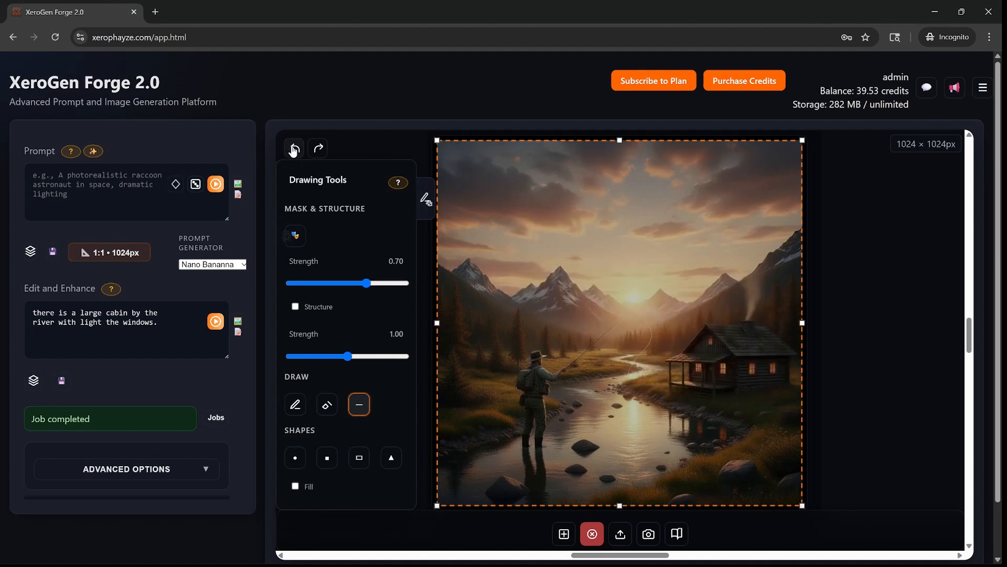
click(318, 149)
click(296, 150)
click(319, 148)
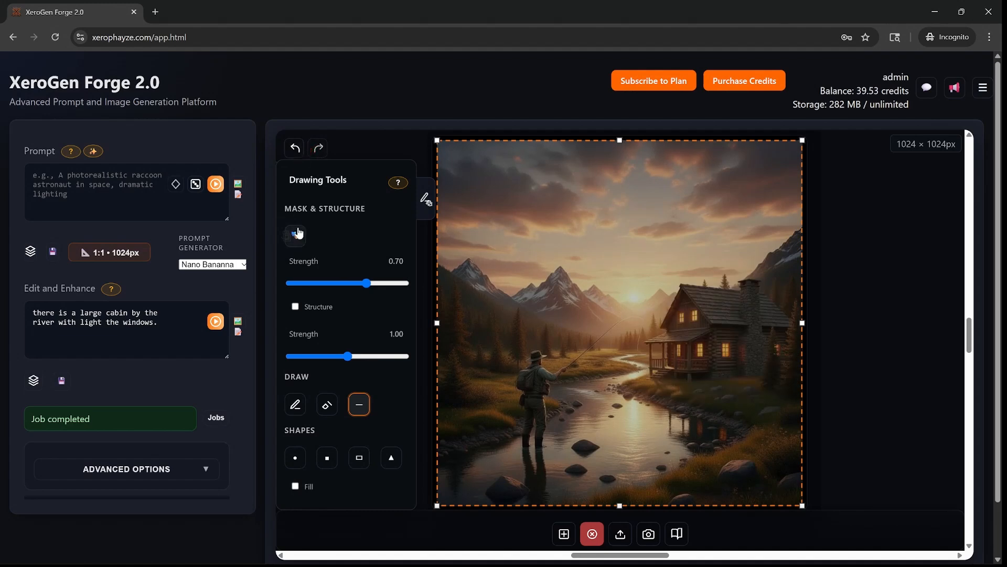
click(293, 150)
- Select the square shape tool and dismiss the warning window of the background application
click(323, 461)
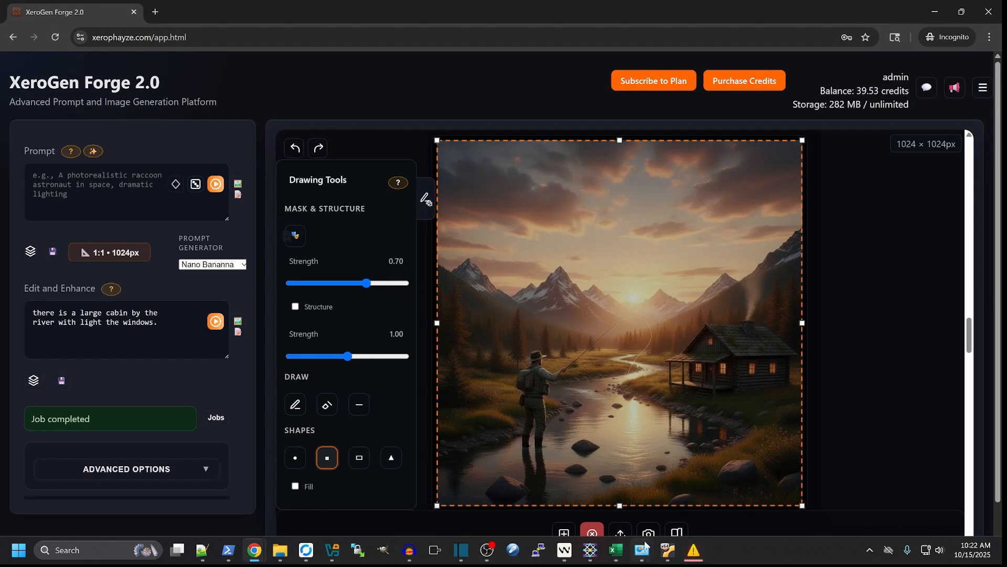
click(691, 552)
click(485, 329)
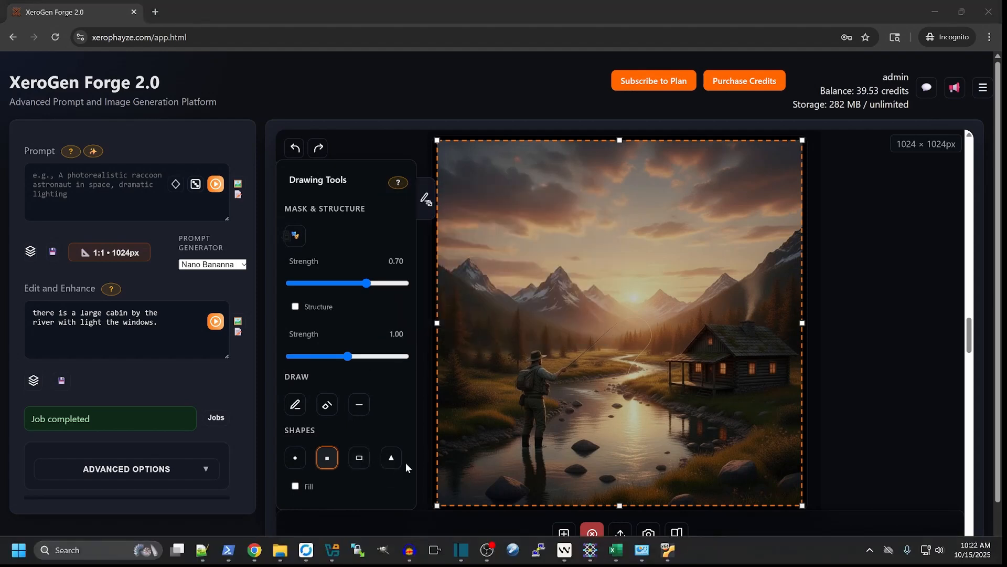
- Try the square shape with an outlined and a filled red square over the scene, undo both, and release the tool
drag(582, 284, 641, 328)
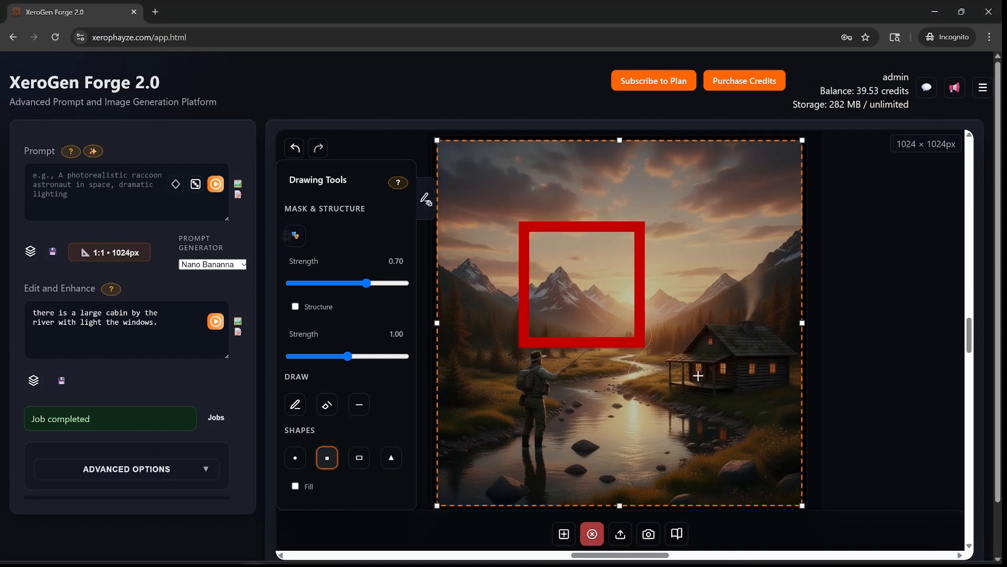
drag(300, 486, 369, 491)
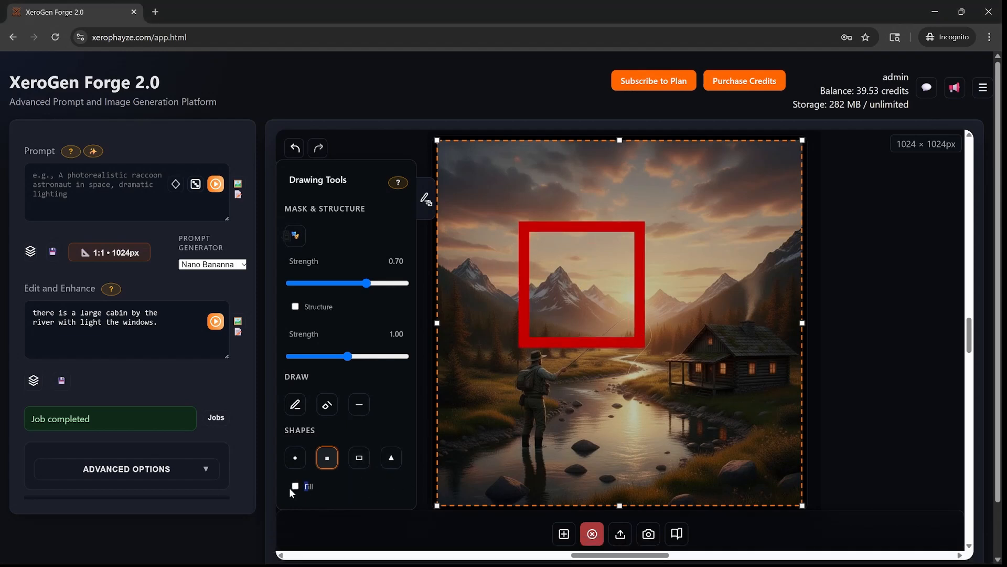
drag(686, 310, 709, 339)
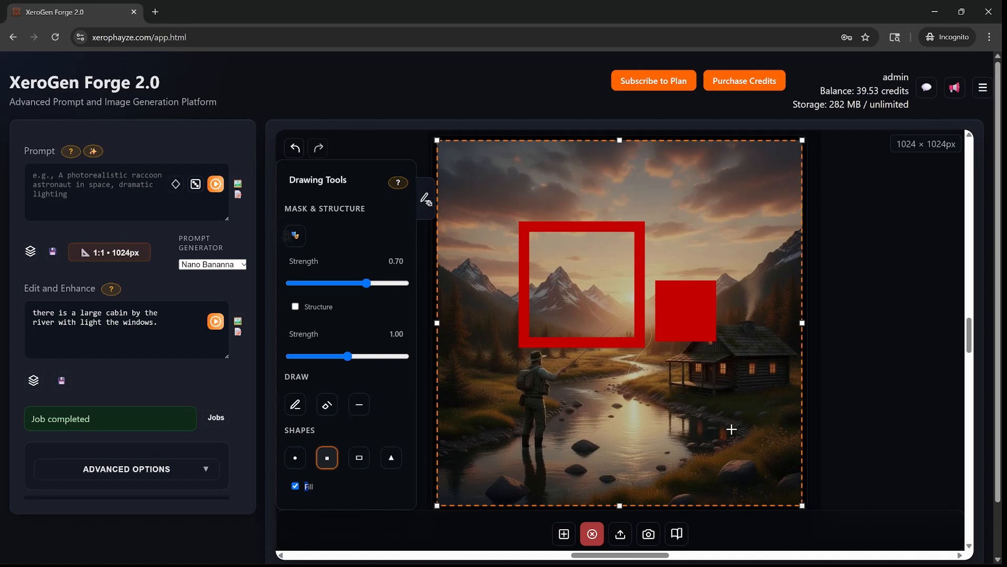
double_click(295, 147)
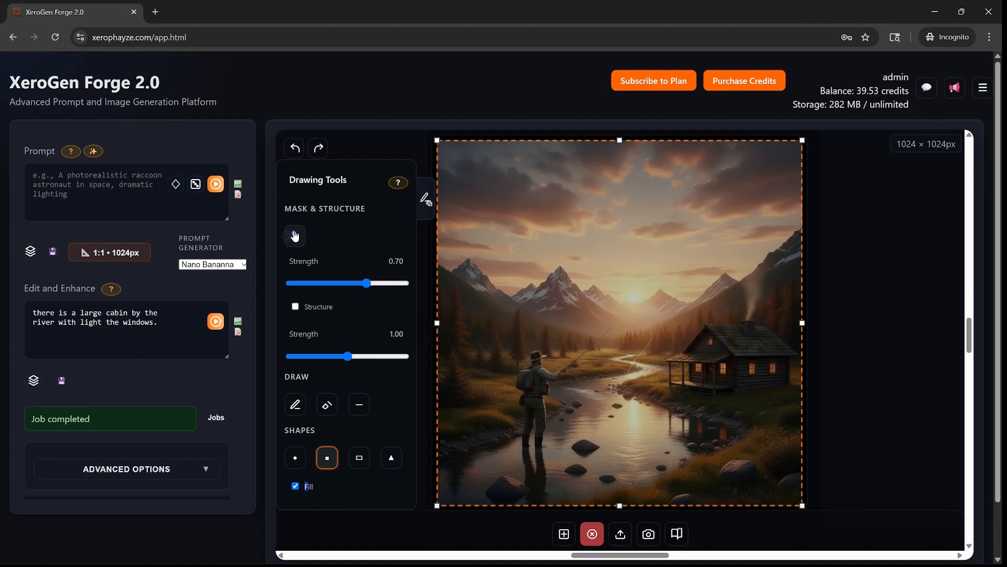
click(327, 457)
- Paint an inpaint mask over the standing fisherman with an enlarged brush
click(296, 237)
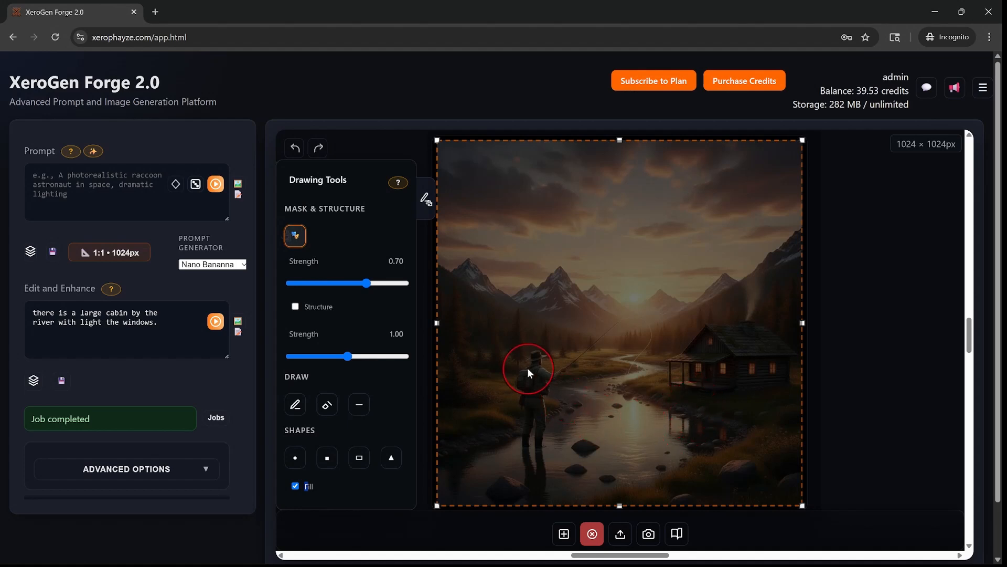
scroll(540, 370, up, 3)
drag(538, 393, 534, 429)
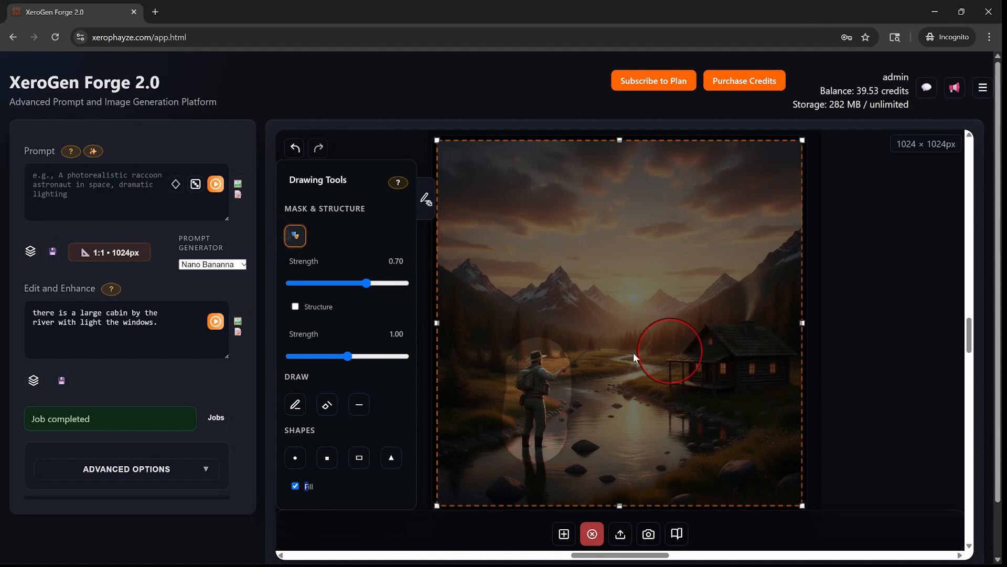
- Replace the edit prompt with "a beautiful woman with long hair out fishing in the river"
drag(158, 322, 2, 290)
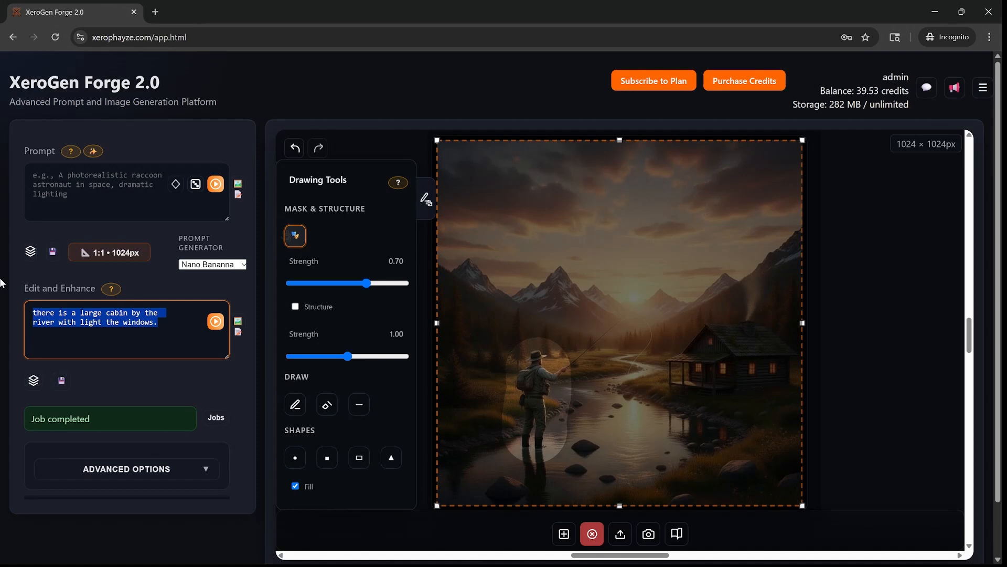
text(a beautiful )
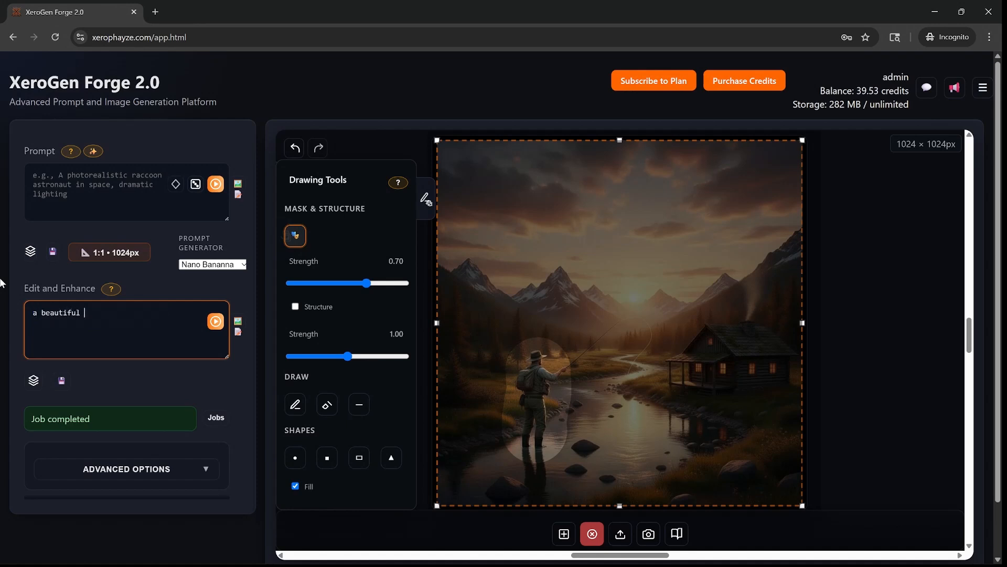
text(woman with long )
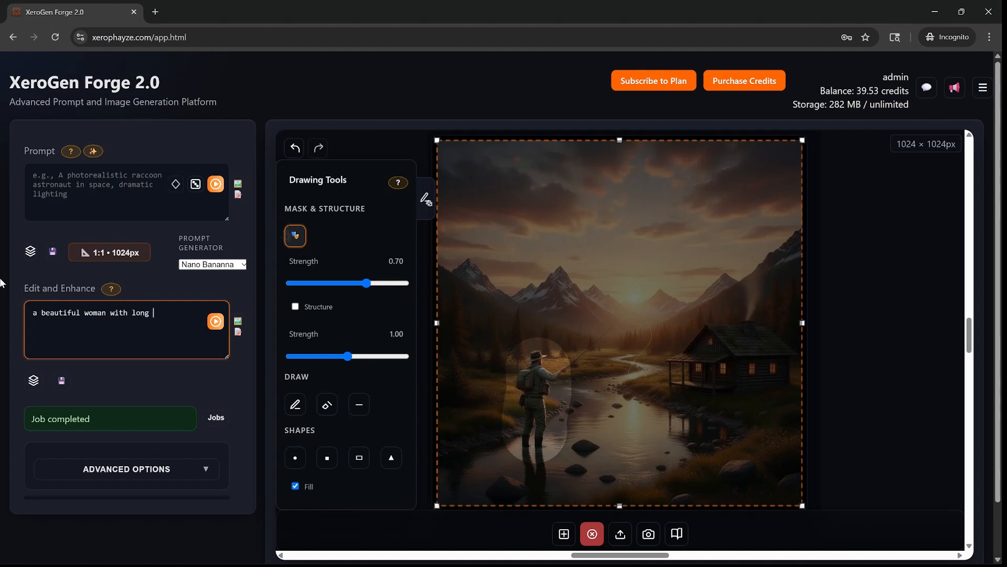
text(hair out fishing in the river)
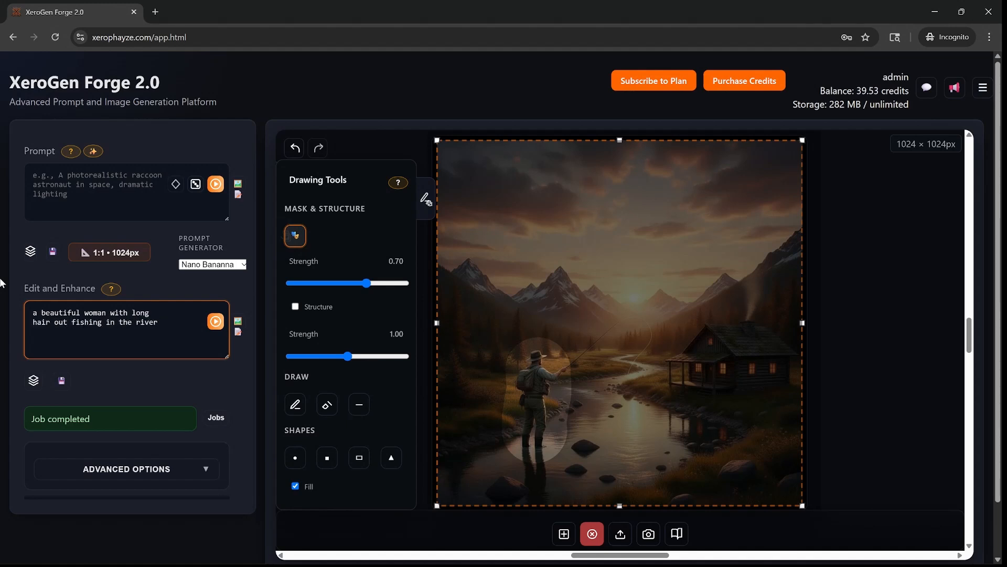
- Set the mask strength to 0.85 and run the inpaint edit on the masked fisherman
drag(367, 288, 373, 283)
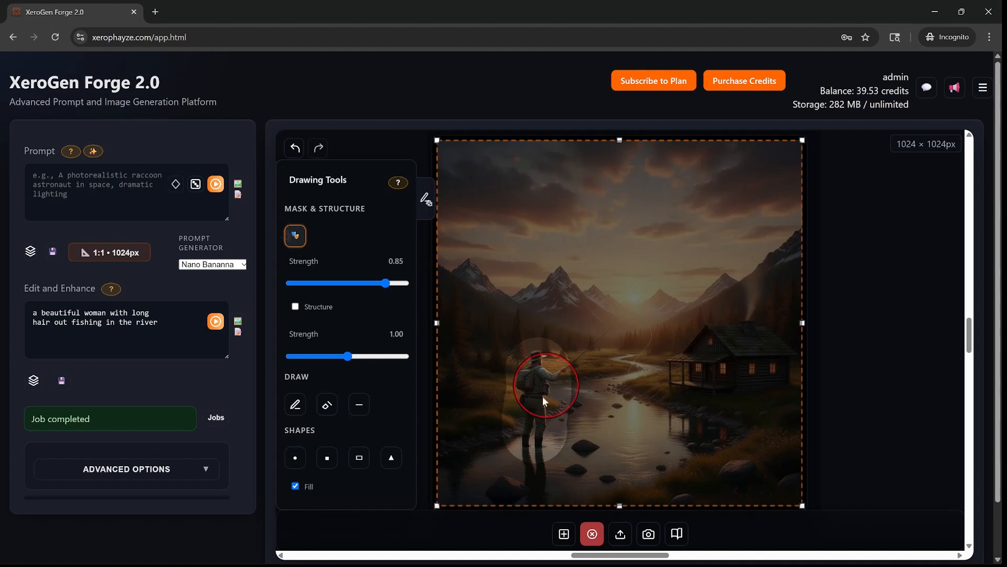
click(215, 321)
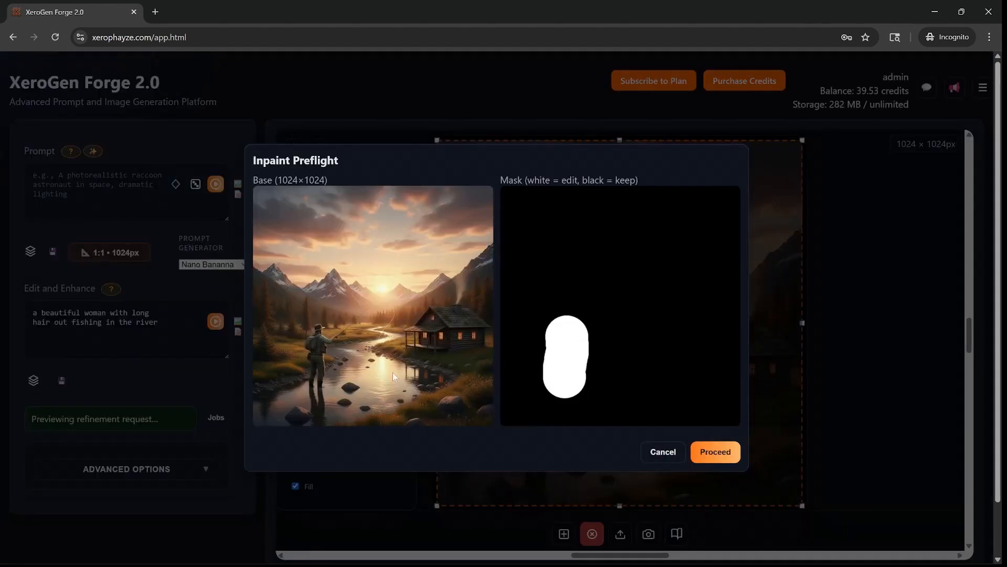
click(714, 452)
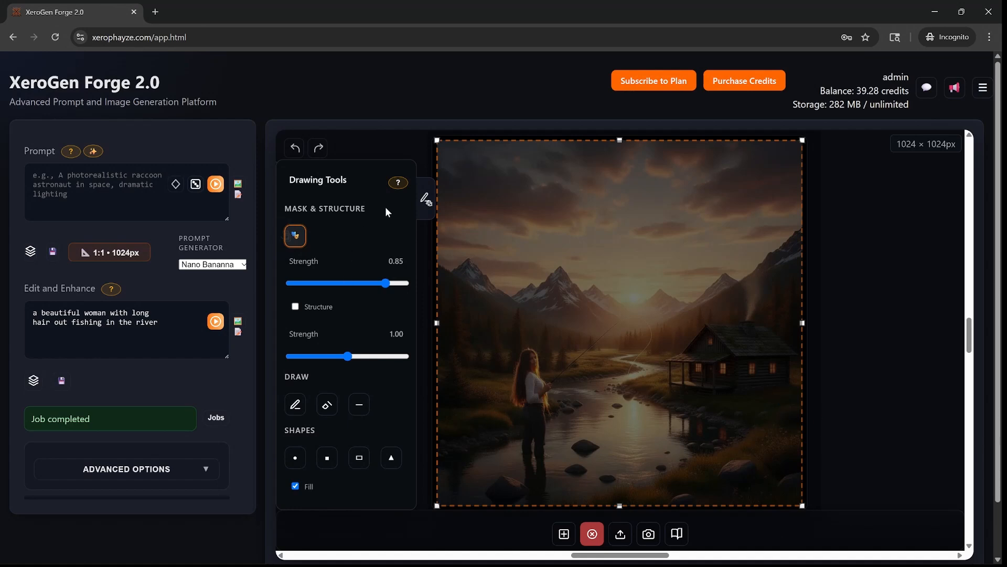
- Leave mask mode and examine the edited figure in the full-size image preview
click(296, 237)
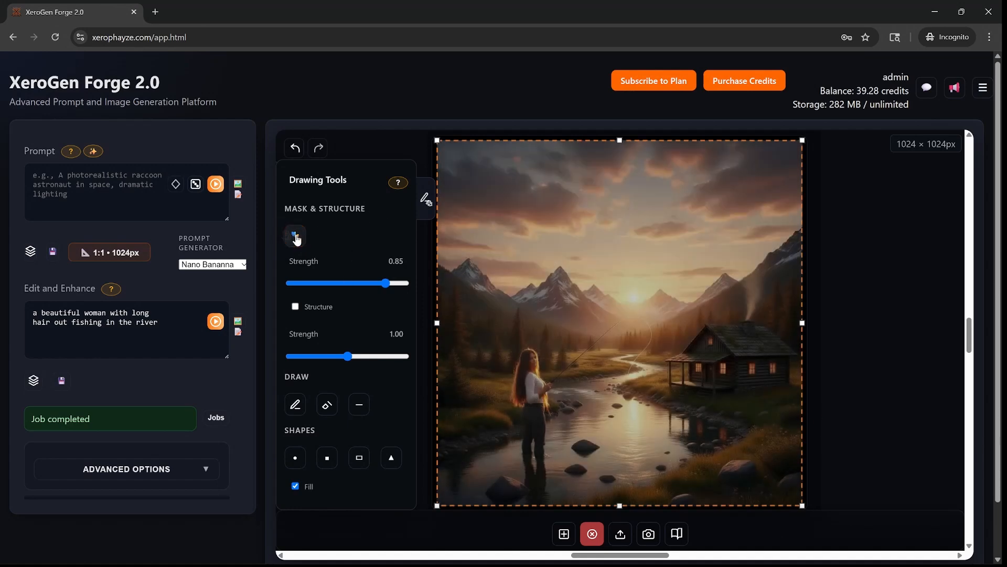
click(543, 377)
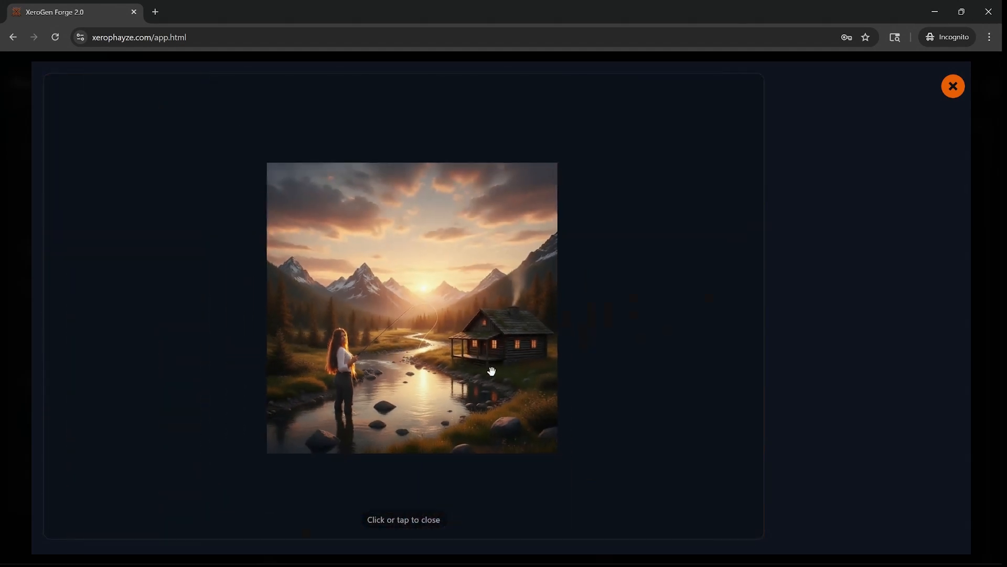
click(952, 86)
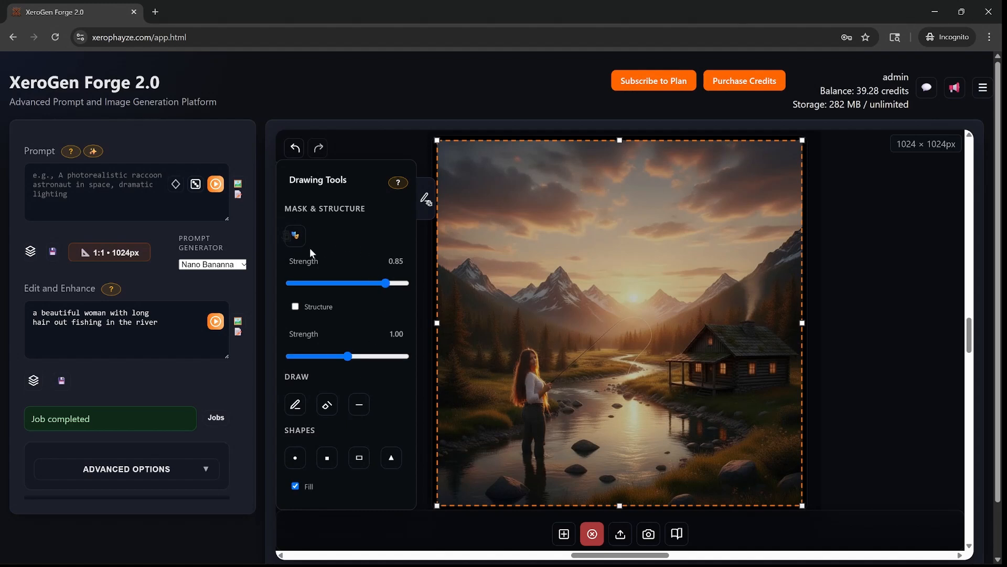
- Mask the riverbank area below the cabin and replace the edit prompt with "a german shephard dog sniffing the water"
click(297, 236)
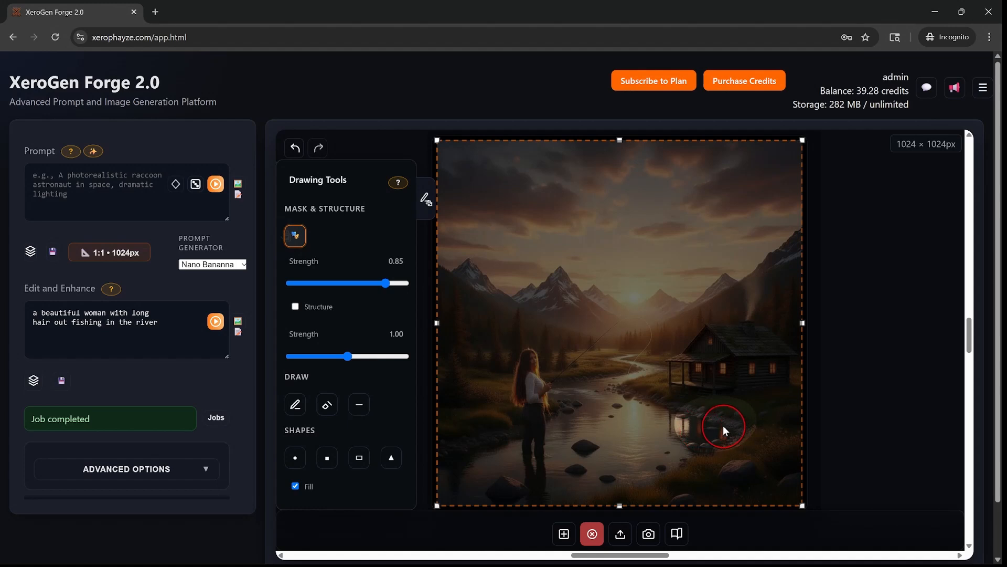
drag(167, 327, 1, 290)
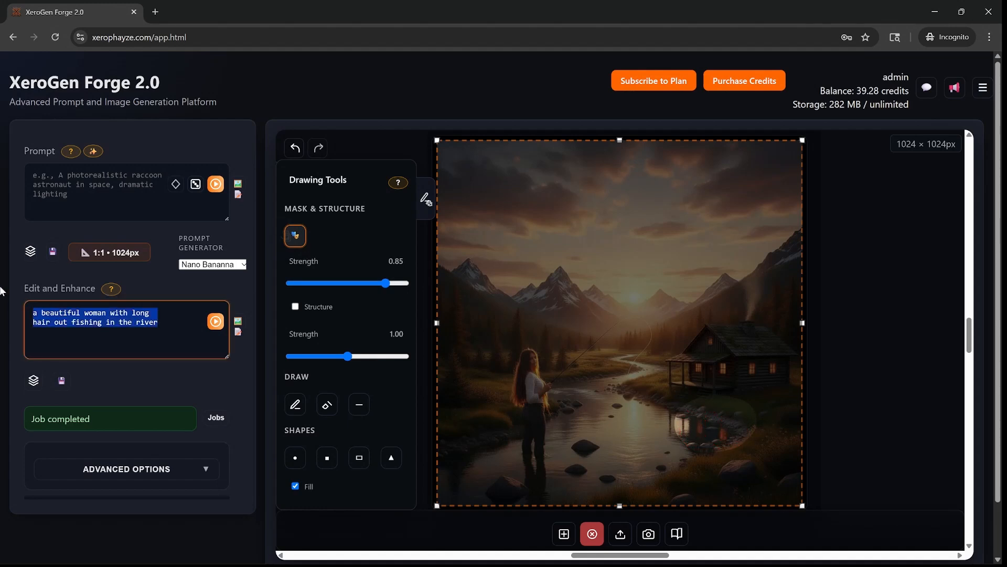
text(a germ)
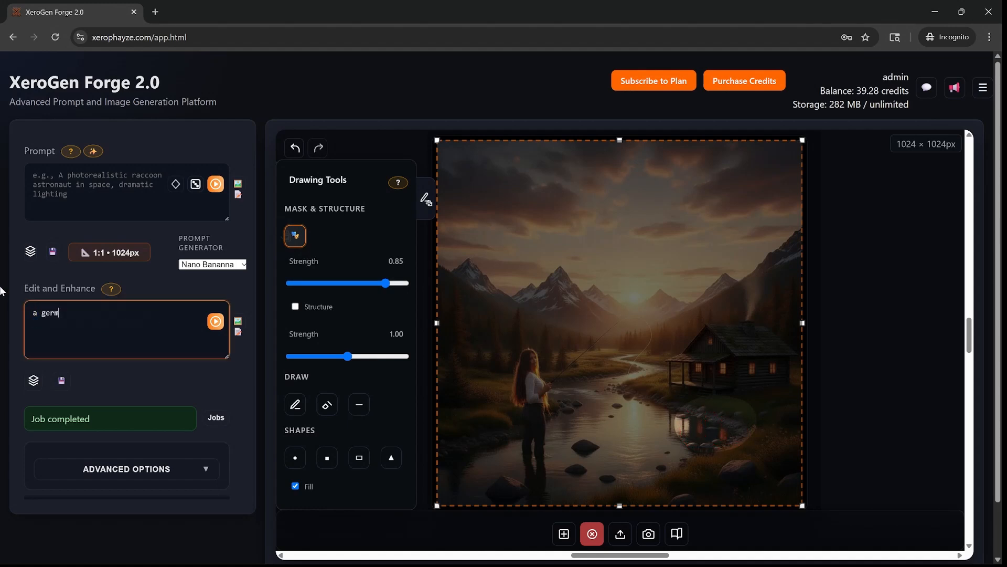
text(an shephard dog sniffing)
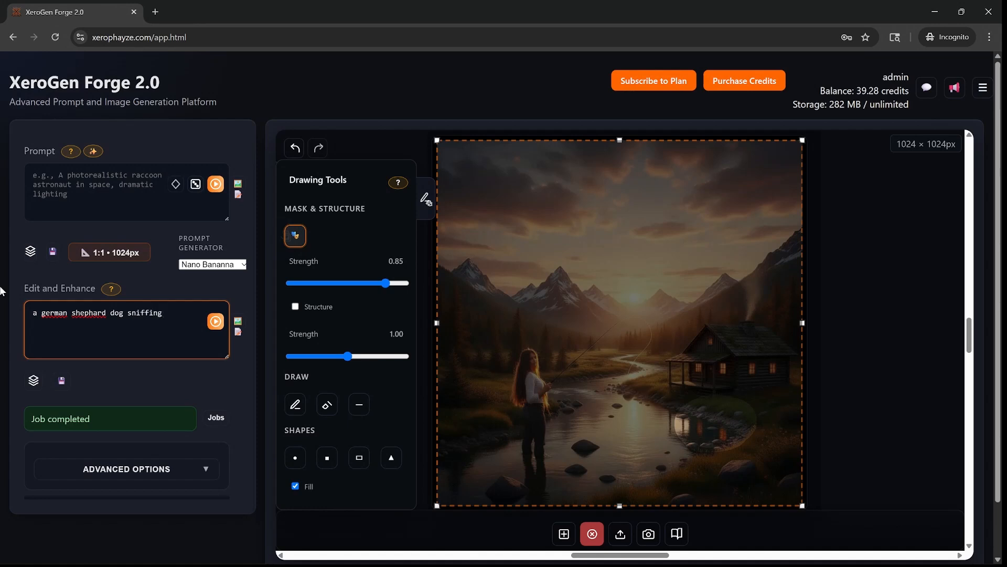
key(Return)
text(the watt)
- Correct the breed's spelling in the prompt to "German shepherd" and run the inpaint edit on the masked riverbank
right_click(85, 311)
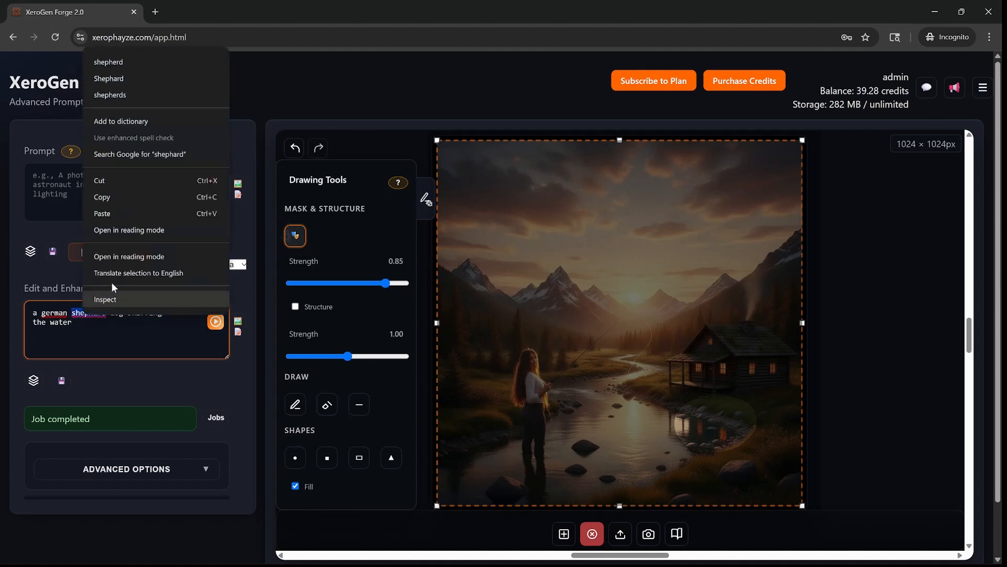
click(131, 77)
right_click(54, 312)
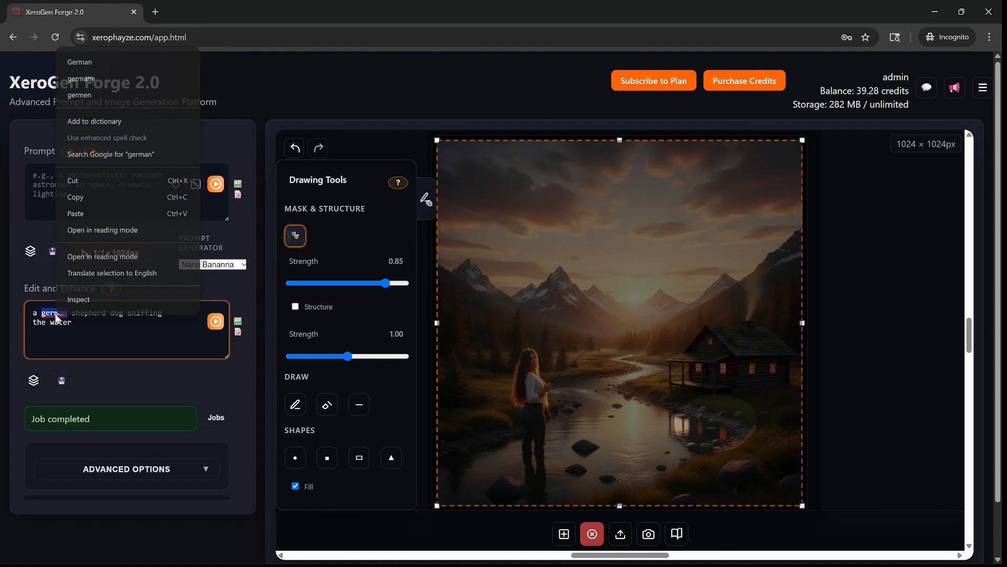
click(94, 61)
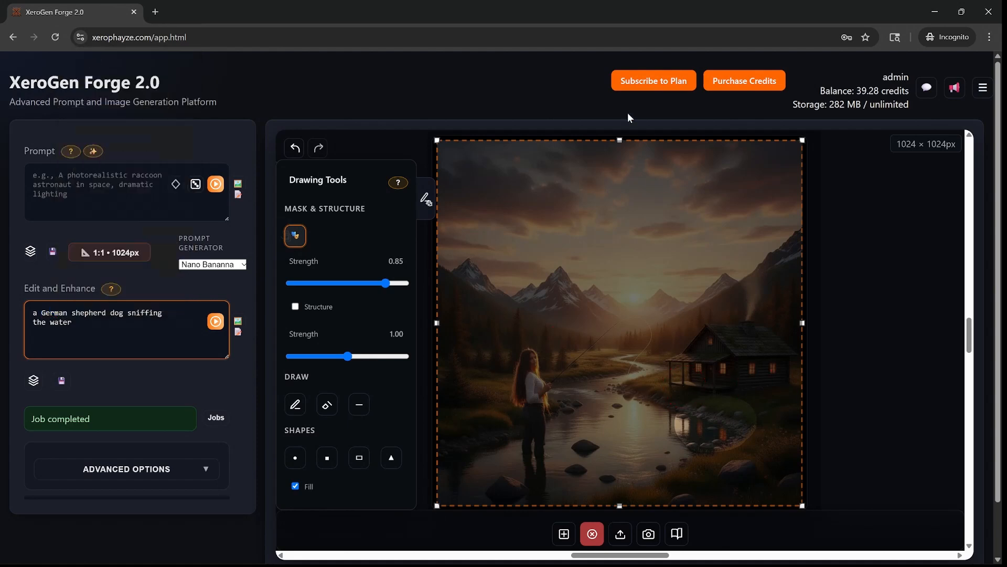
click(215, 321)
click(716, 452)
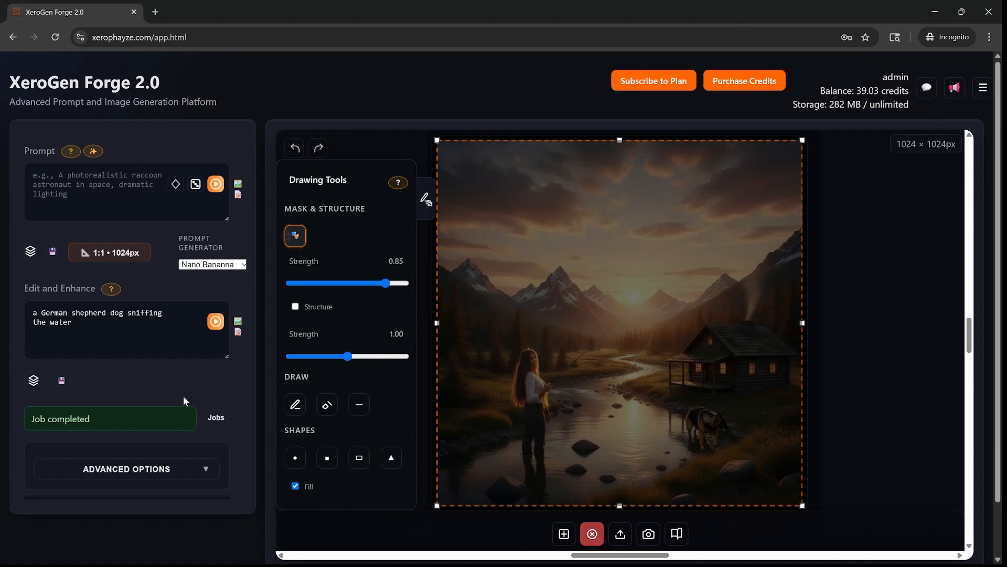
- Leave mask mode and examine the riverbank below the cabin up close in the full-size preview
click(295, 236)
click(718, 433)
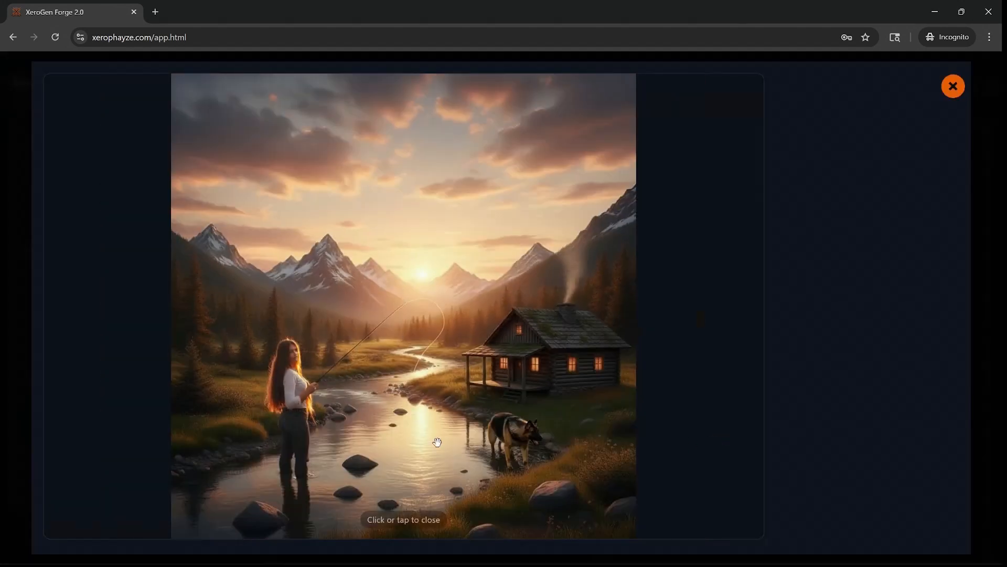
scroll(519, 458, up, 3)
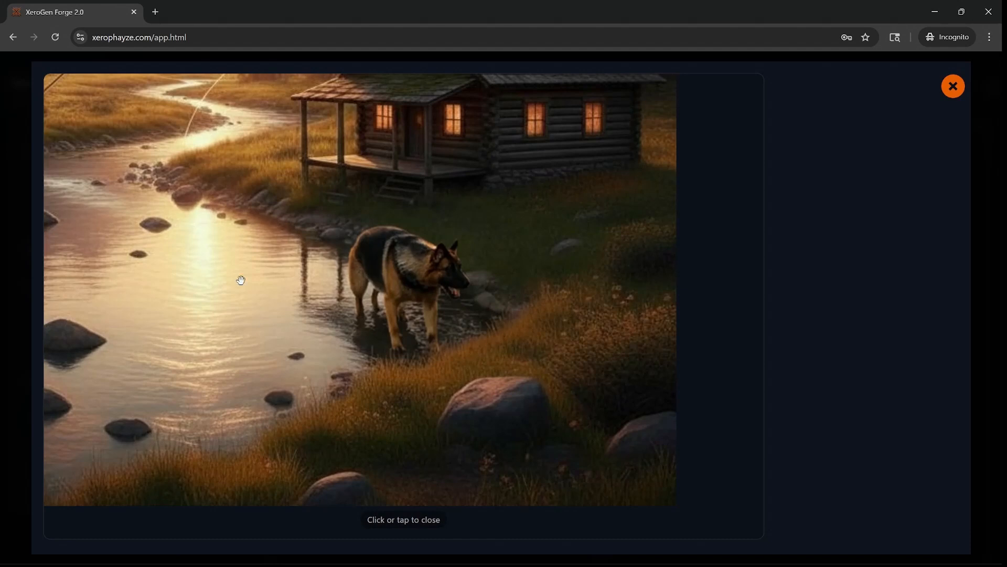
scroll(335, 328, down, 5)
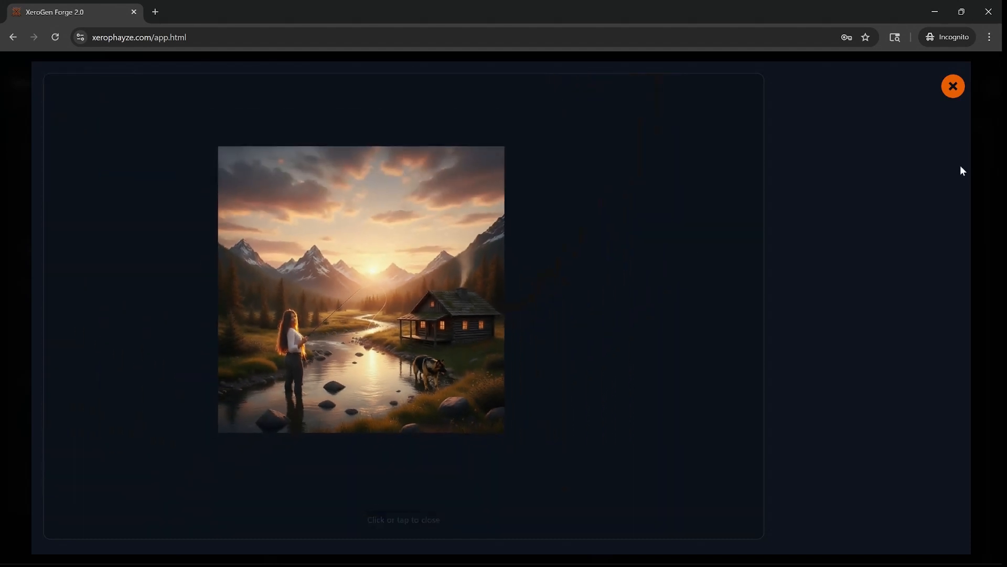
click(953, 87)
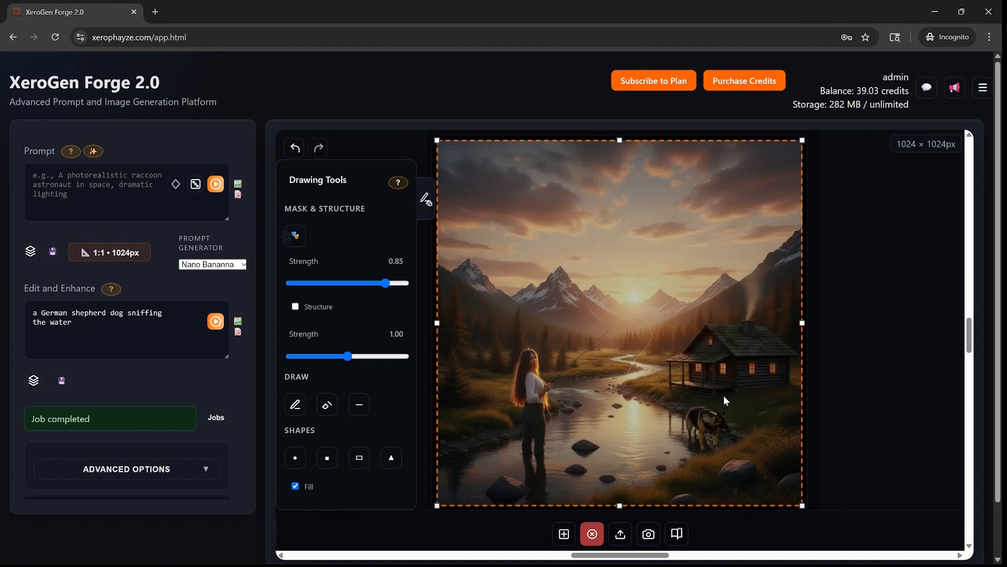
- Paint an inpaint mask over the whole cabin and enable the Structure option
click(295, 235)
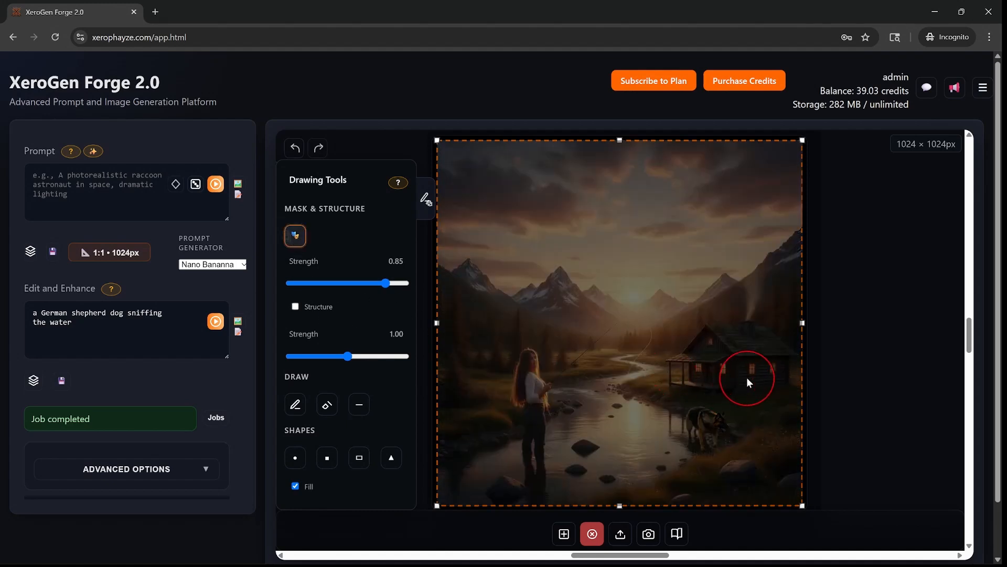
drag(684, 371, 683, 372)
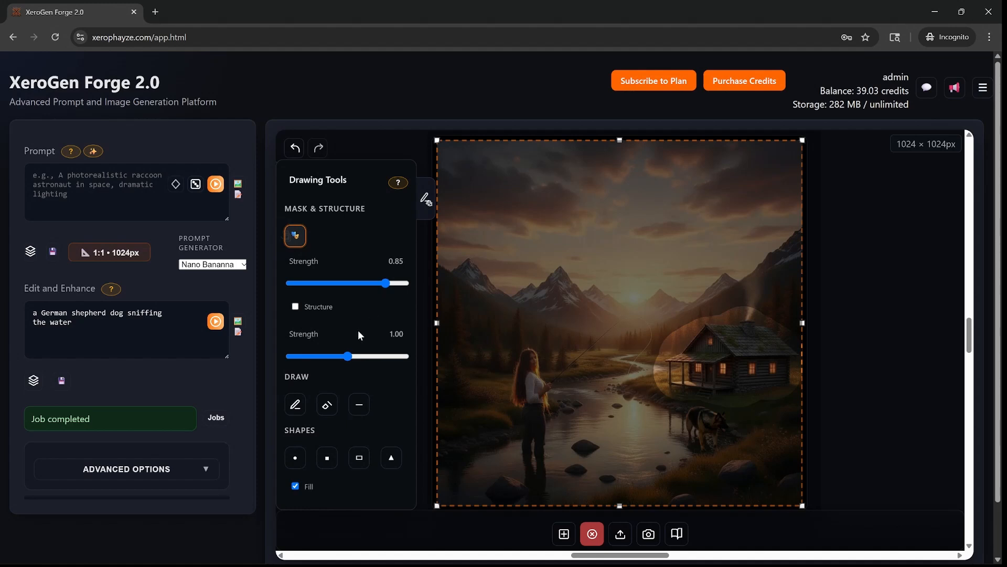
click(296, 307)
- Replace the edit prompt with "rid brick house", discarding the first wording "brick house with tile"
drag(95, 326, 10, 303)
mouse_move(369, 565)
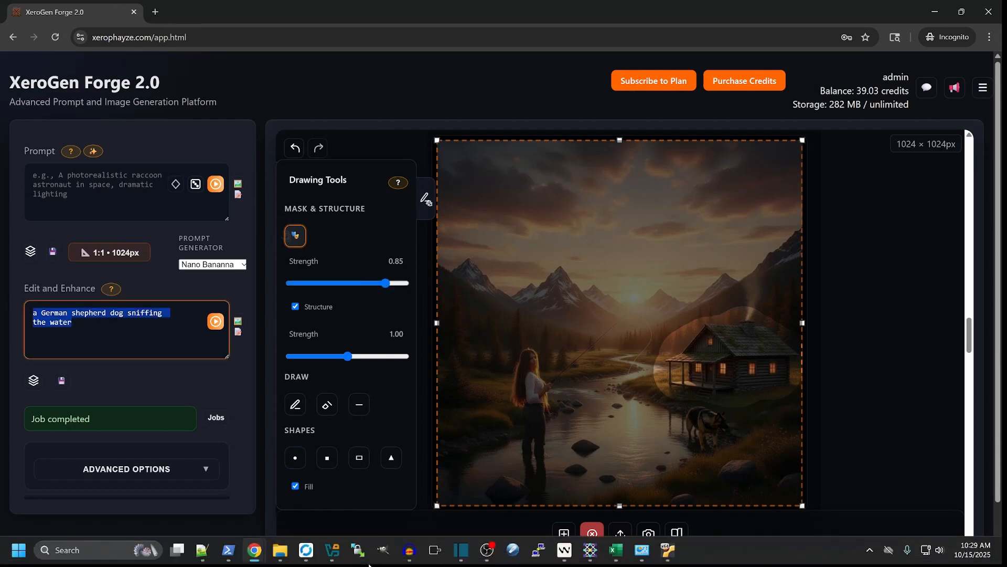
text(bri)
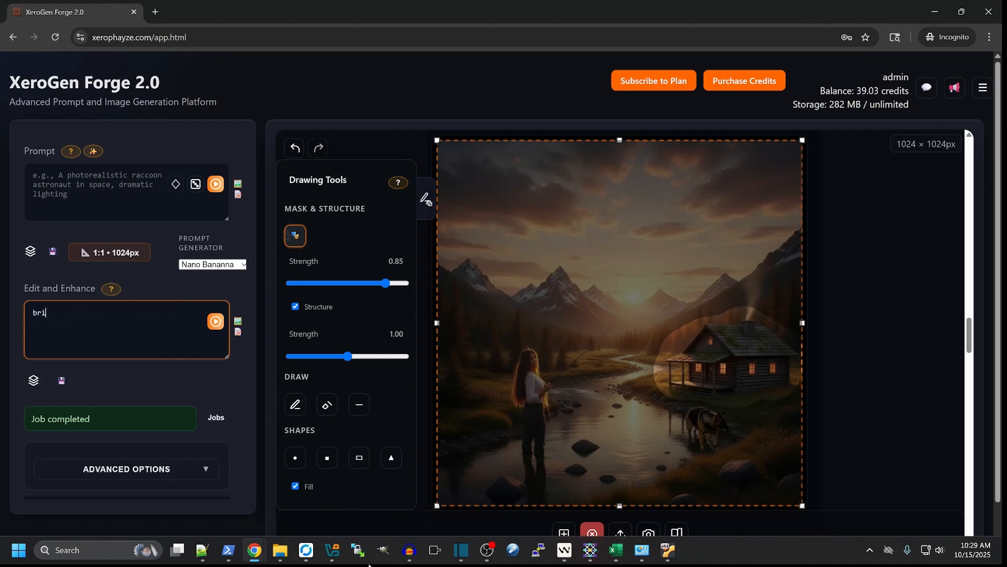
text(ck house with tile)
key(BackSpace)
key(BackSpace)
key(BackSpace)
key(BackSpace)
key(BackSpace)
key(BackSpace)
key(BackSpace)
key(BackSpace)
key(BackSpace)
key(BackSpace)
key(BackSpace)
key(BackSpace)
key(BackSpace)
key(BackSpace)
key(BackSpace)
key(BackSpace)
key(BackSpace)
key(BackSpace)
key(BackSpace)
key(BackSpace)
text(rid brick house)
key(BackSpace)
text(e)
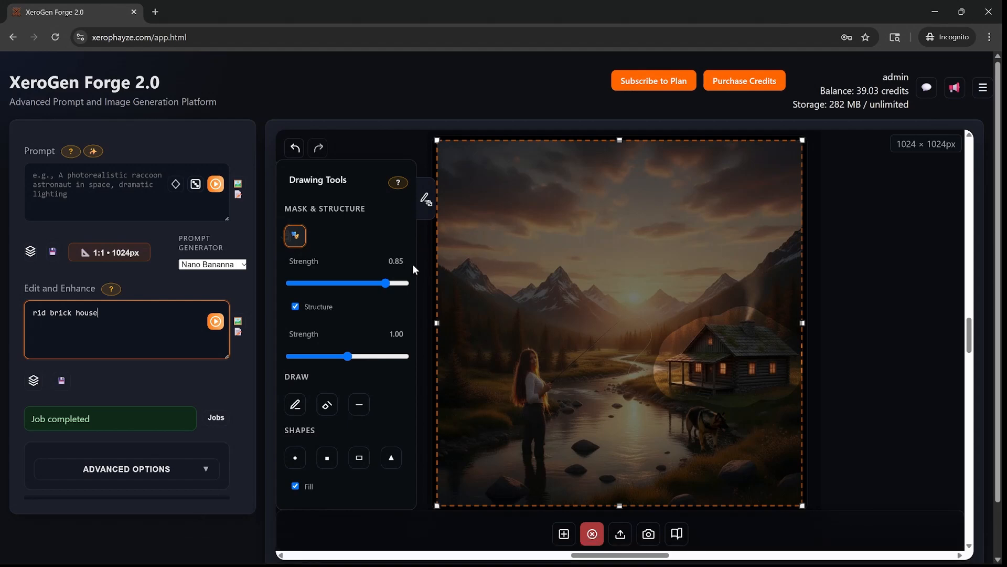
- Set the mask strength to 0.95 and the structure strength to 0.90
drag(390, 282, 400, 286)
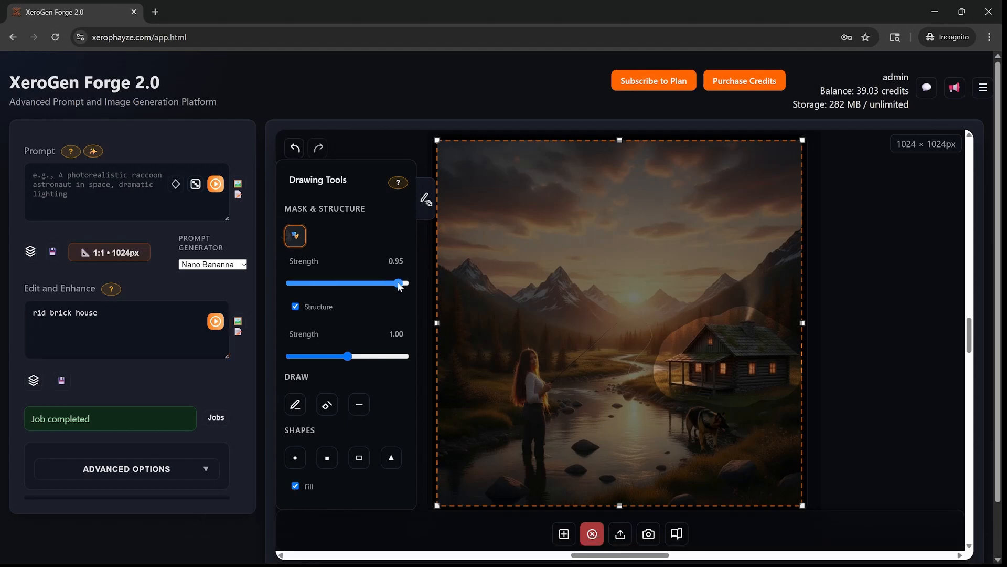
click(344, 357)
drag(343, 362, 346, 362)
click(340, 361)
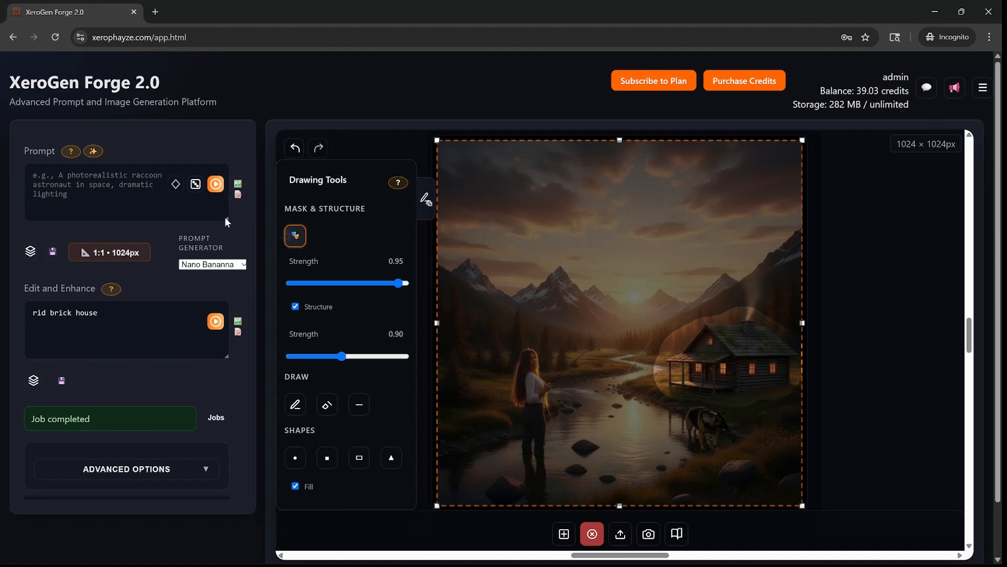
- Run the inpaint edit on the masked cabin and leave mask mode to view the image
click(217, 323)
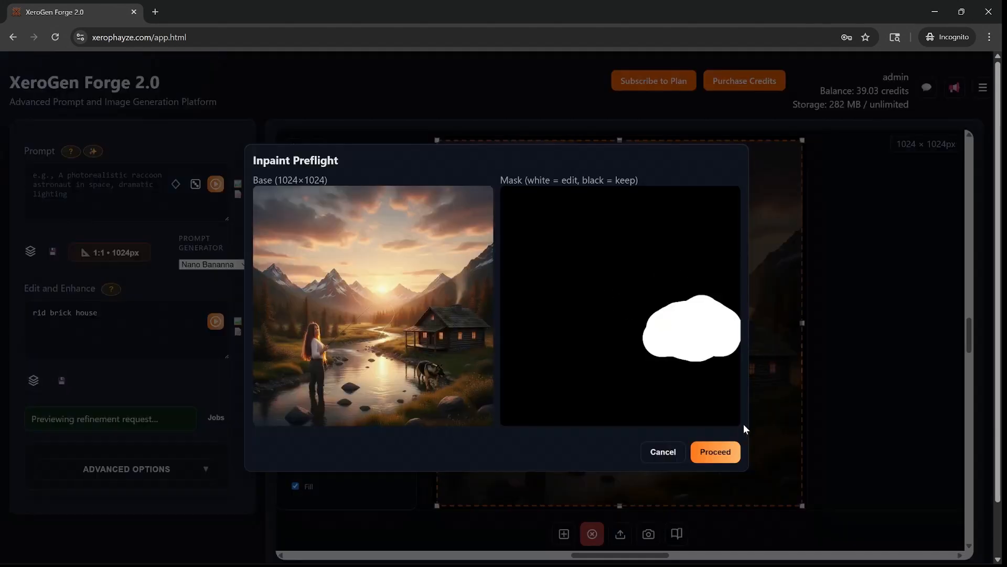
click(700, 454)
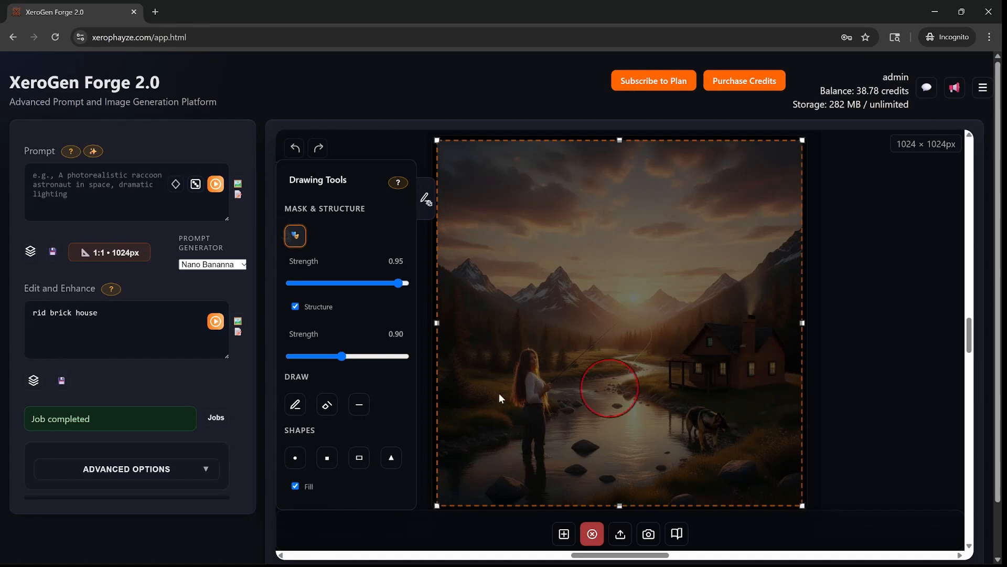
click(295, 235)
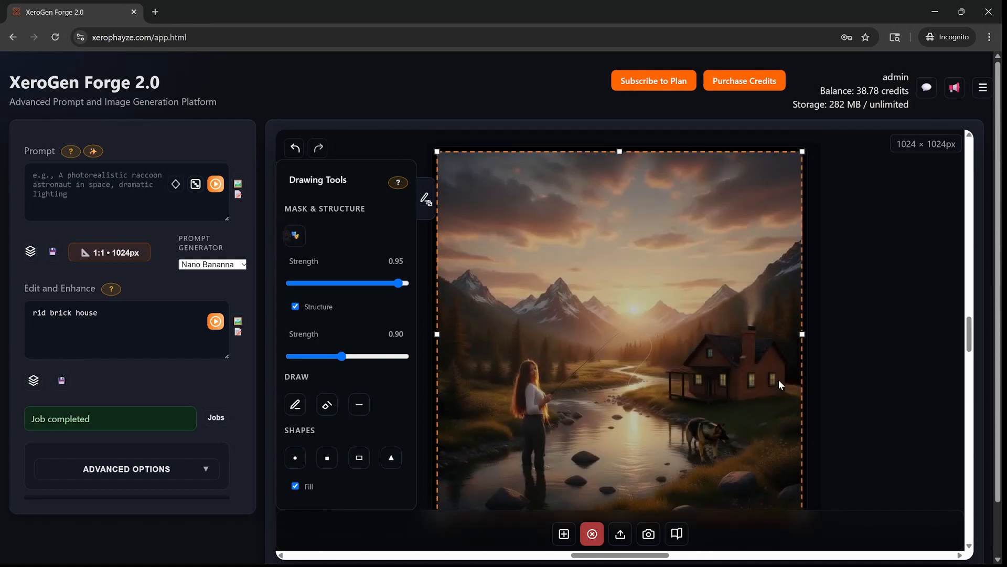
- Set the structure strength to 0.85
click(339, 356)
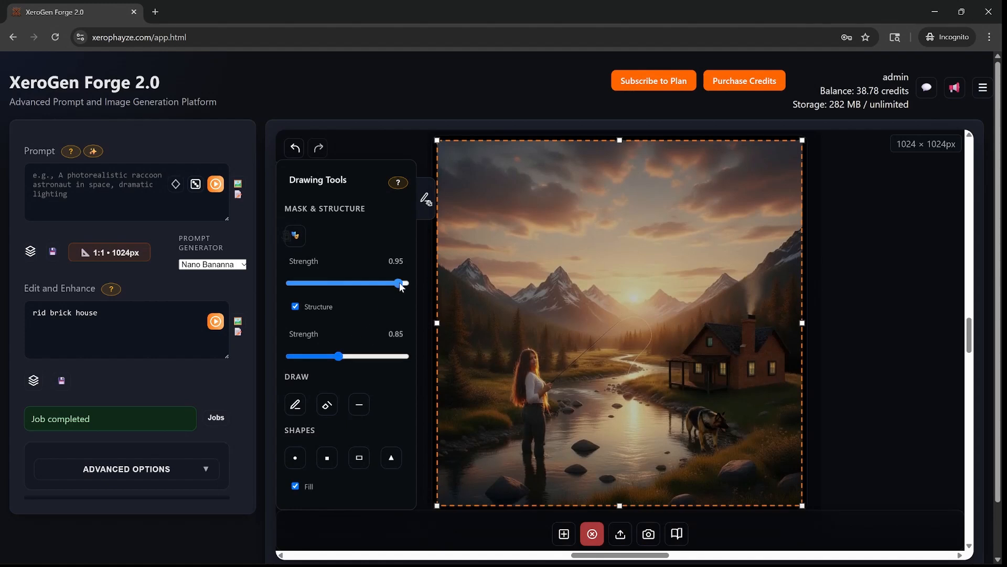